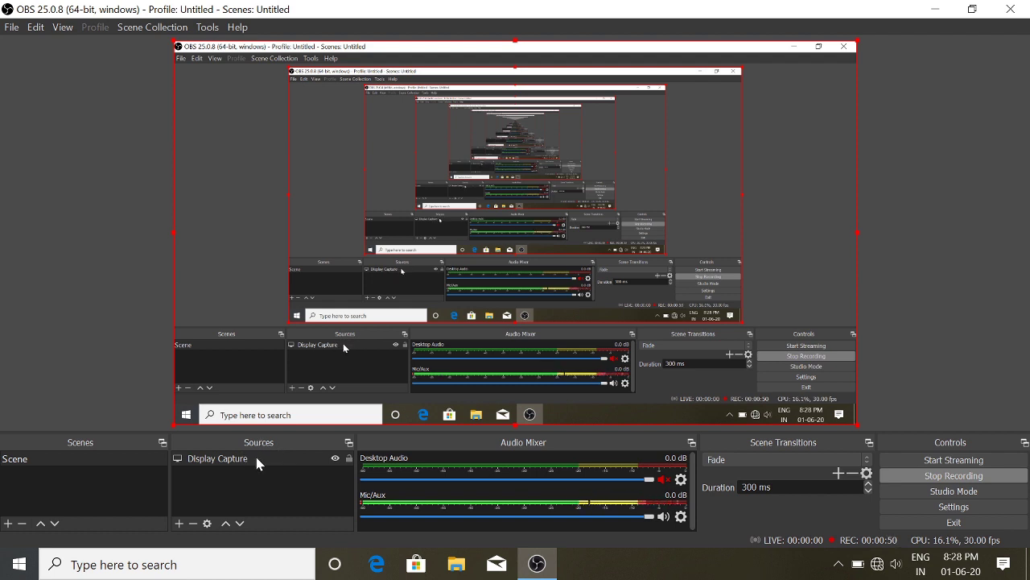
Add a new display capture source named Display Capture 2 for Display 1, with Capture Cursor enabled
click(246, 464)
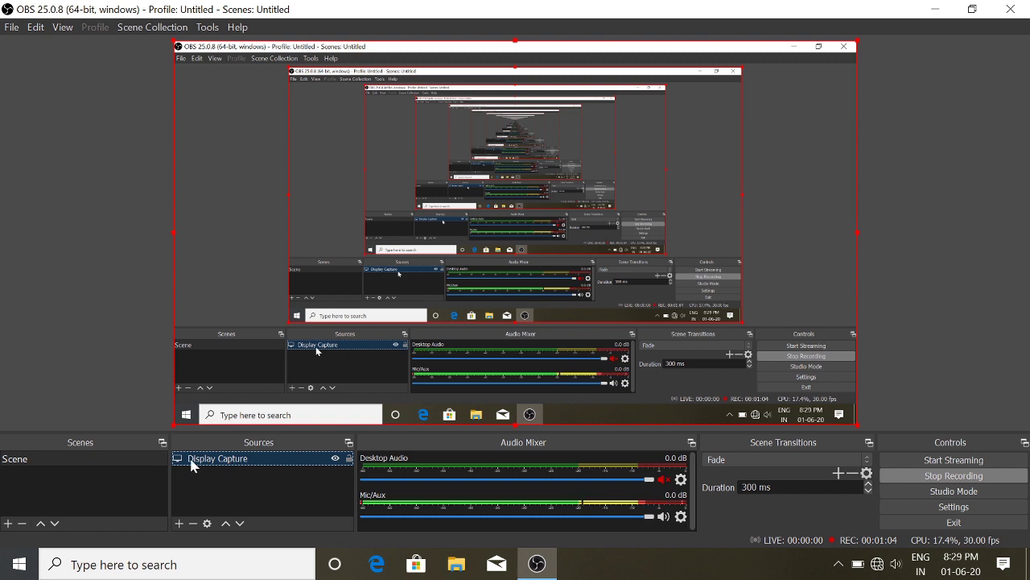
click(179, 524)
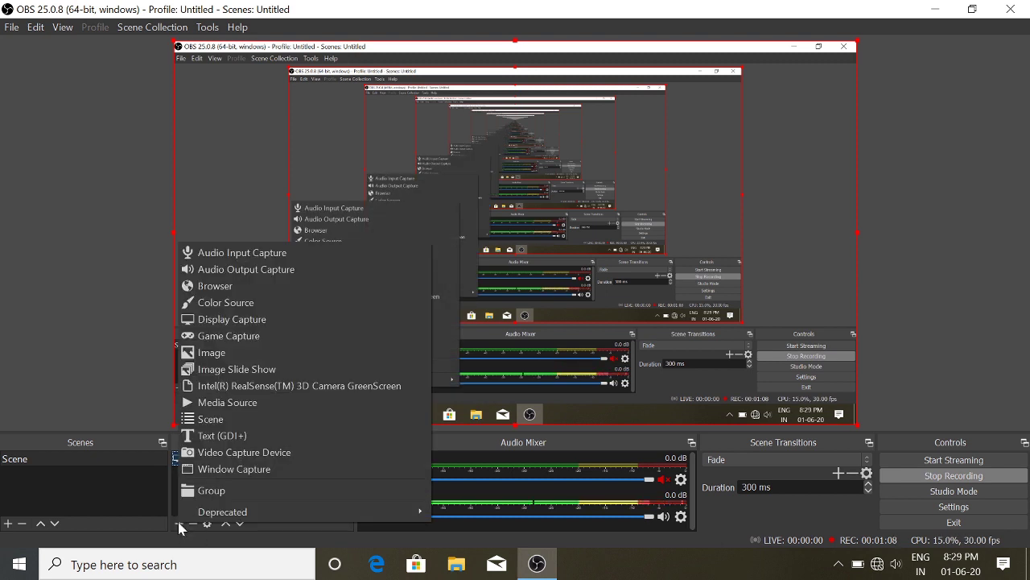
click(254, 320)
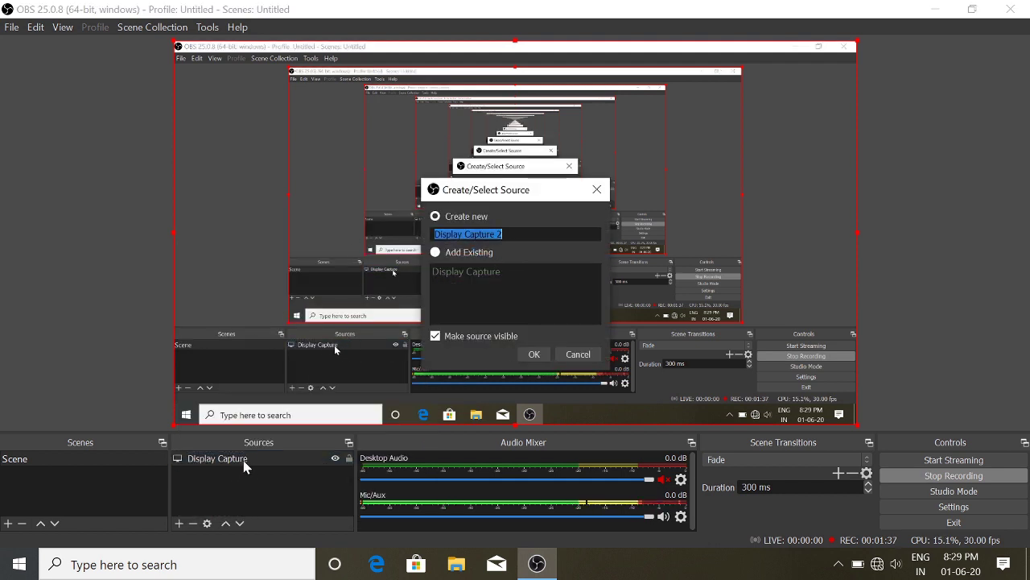
click(531, 355)
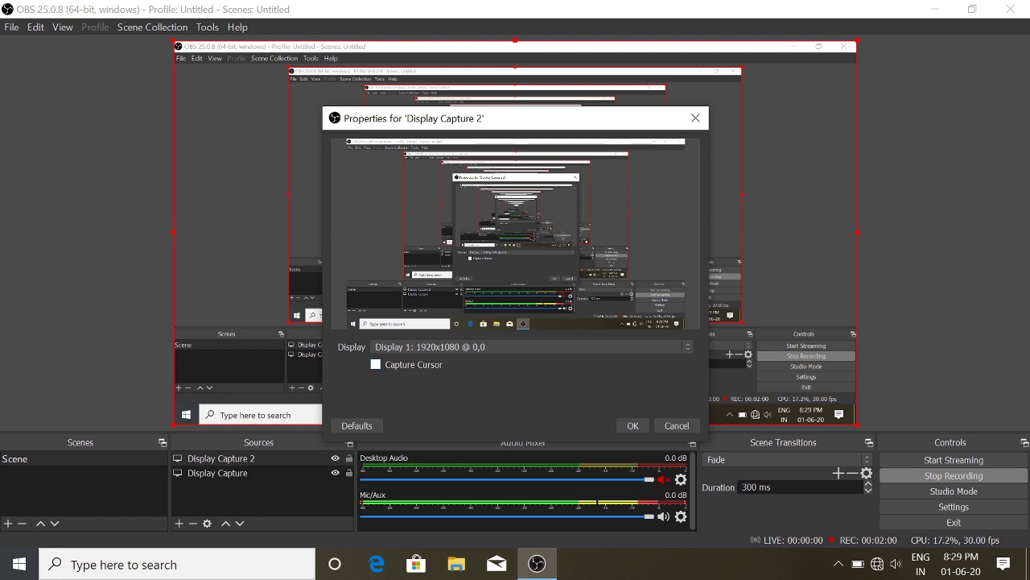
click(399, 366)
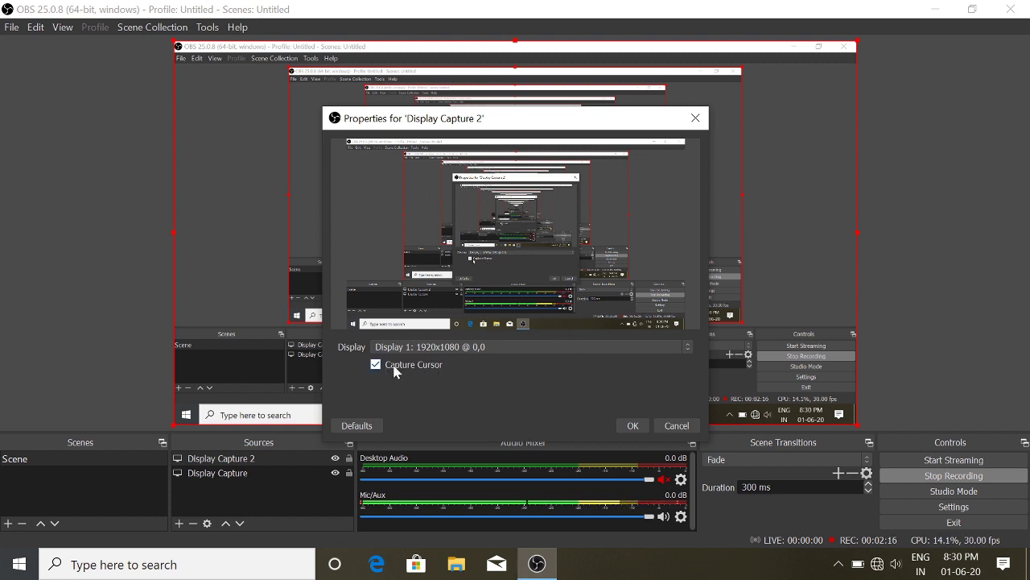
click(631, 425)
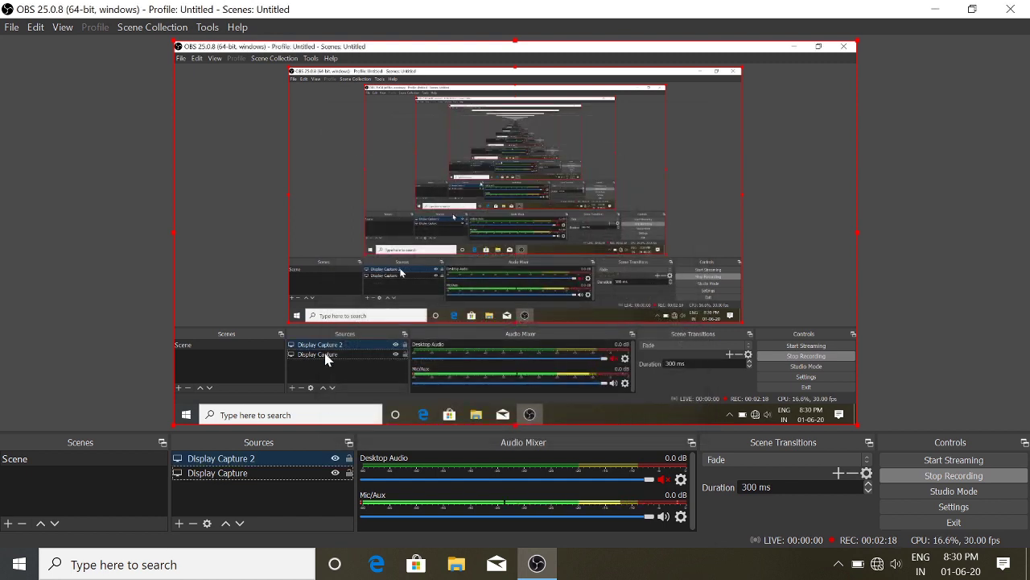
Remove the Display Capture 2 source and select the original Display Capture
click(213, 462)
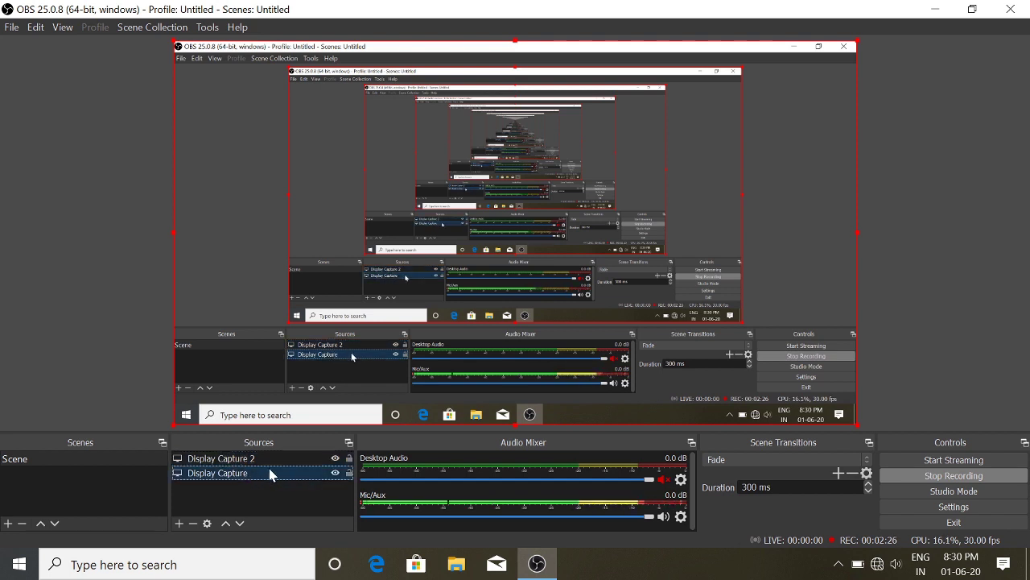
click(193, 523)
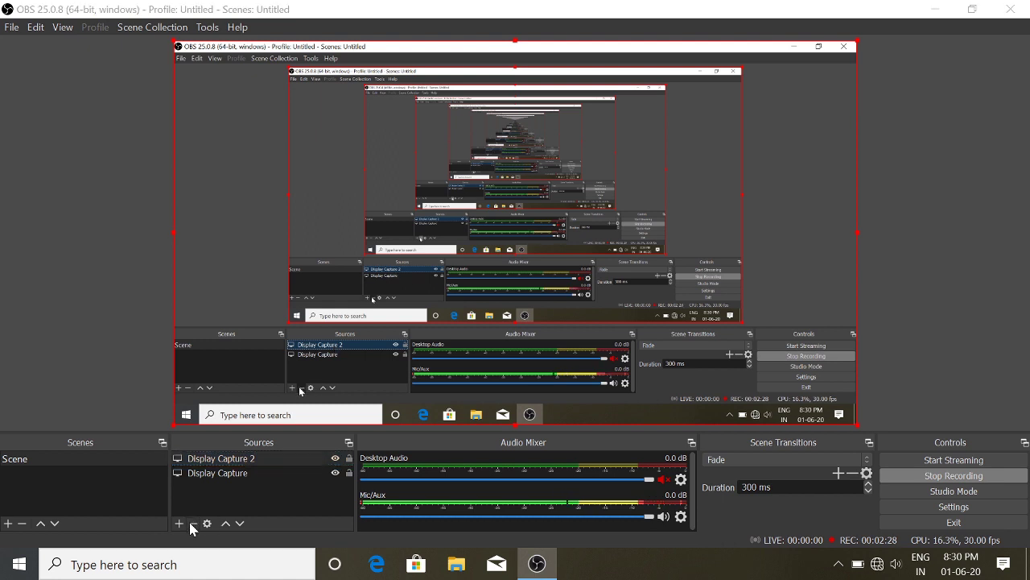
click(587, 306)
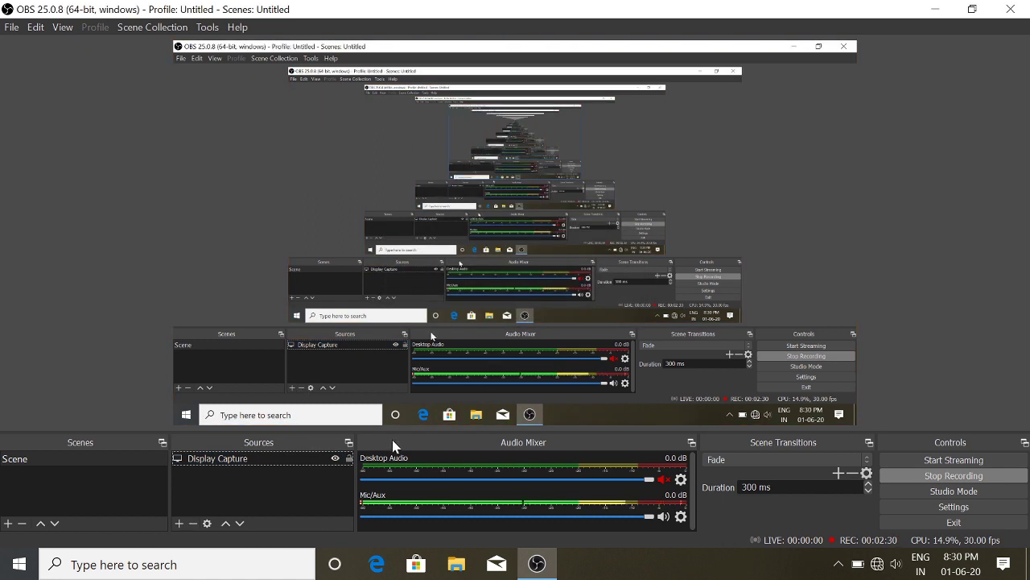
click(231, 461)
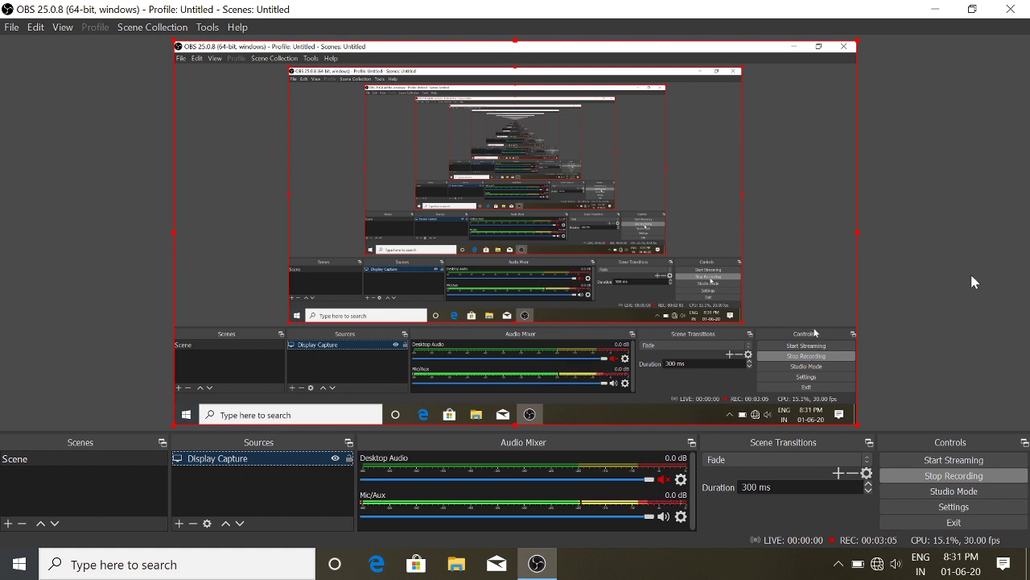
Minimize OBS and open the recent OBS Quick PDF from File Explorer
click(935, 9)
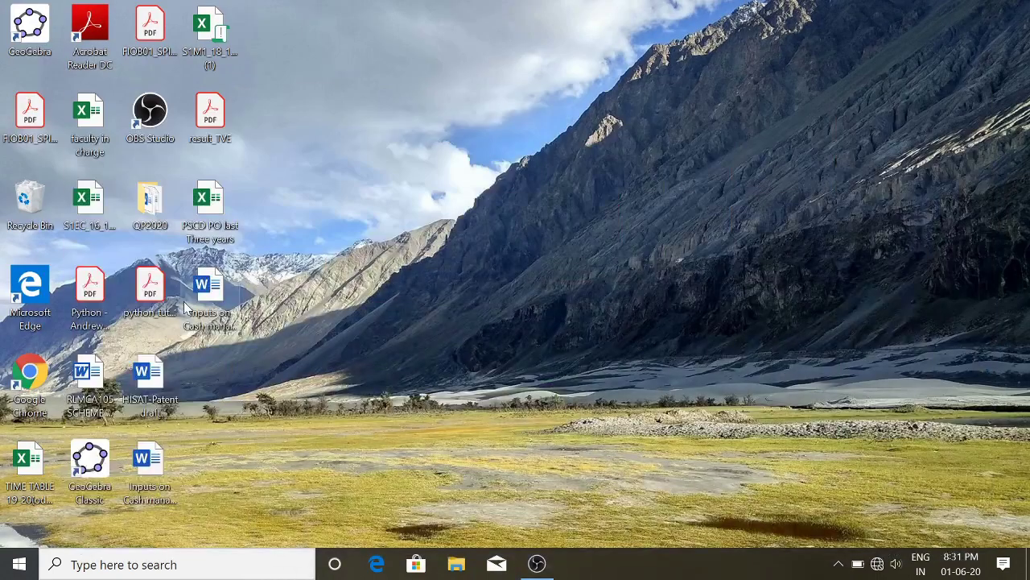
click(471, 567)
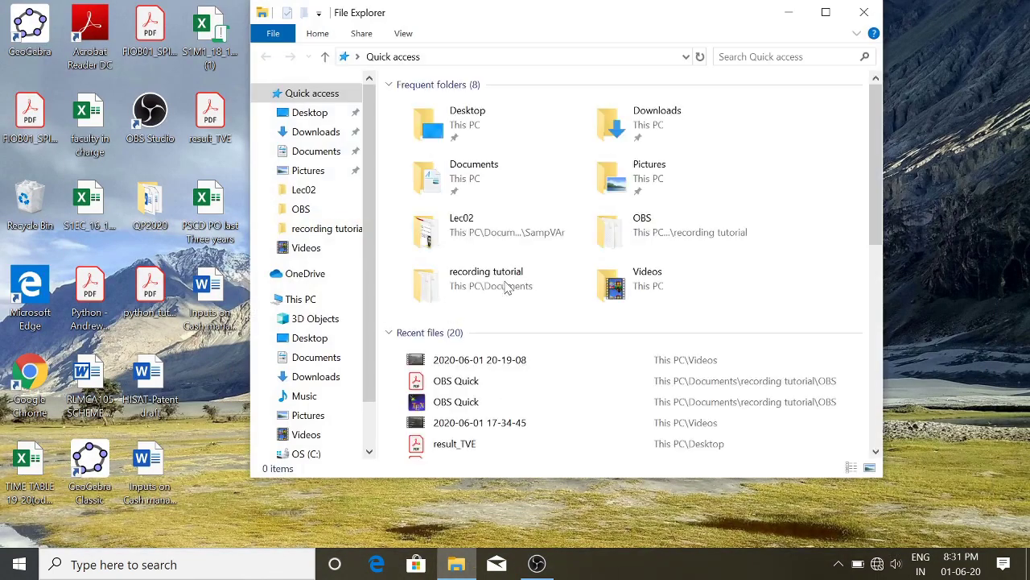
double_click(469, 390)
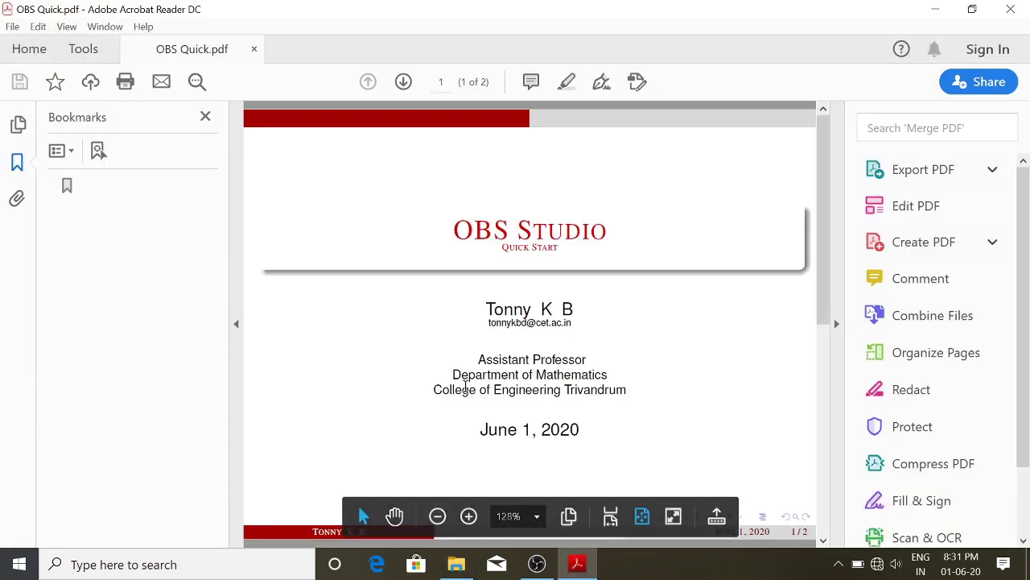
Present the OBS Quick PDF in Full Screen Mode and return to the normal view
click(67, 27)
click(156, 276)
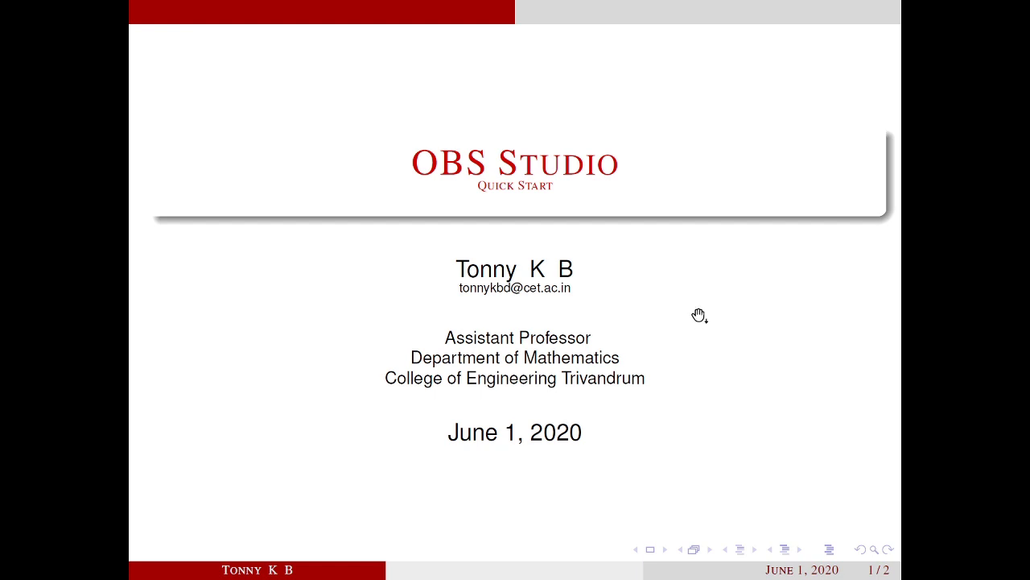
key(b)
key(Escape)
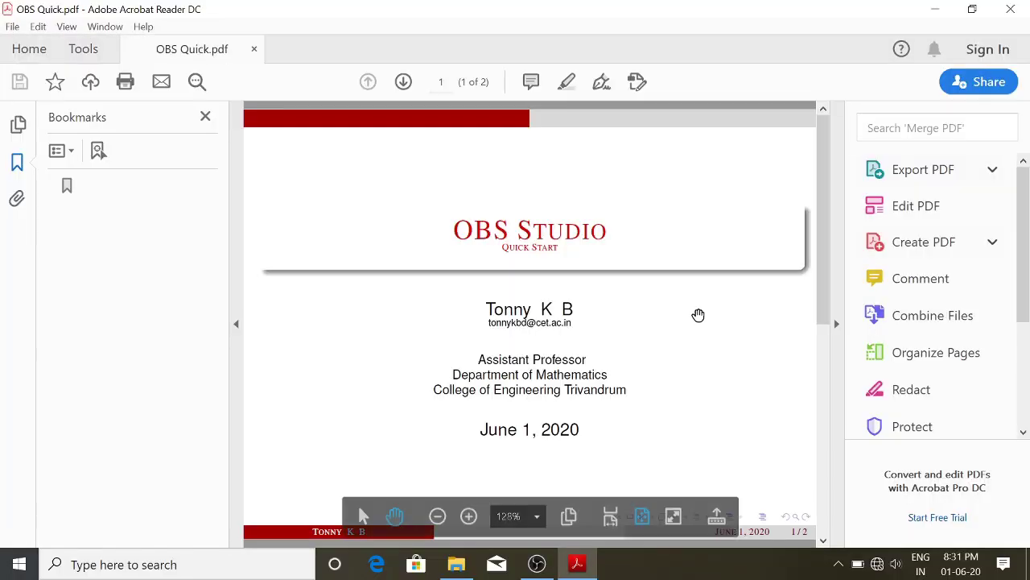
Switch back to OBS, then mute the Mic/Aux audio and unmute it again
click(537, 565)
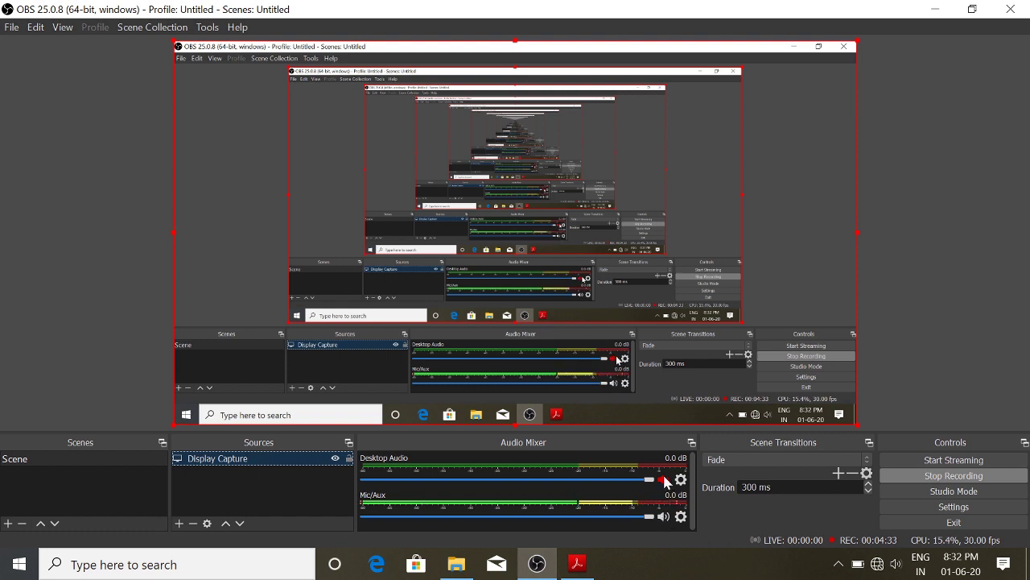
click(665, 517)
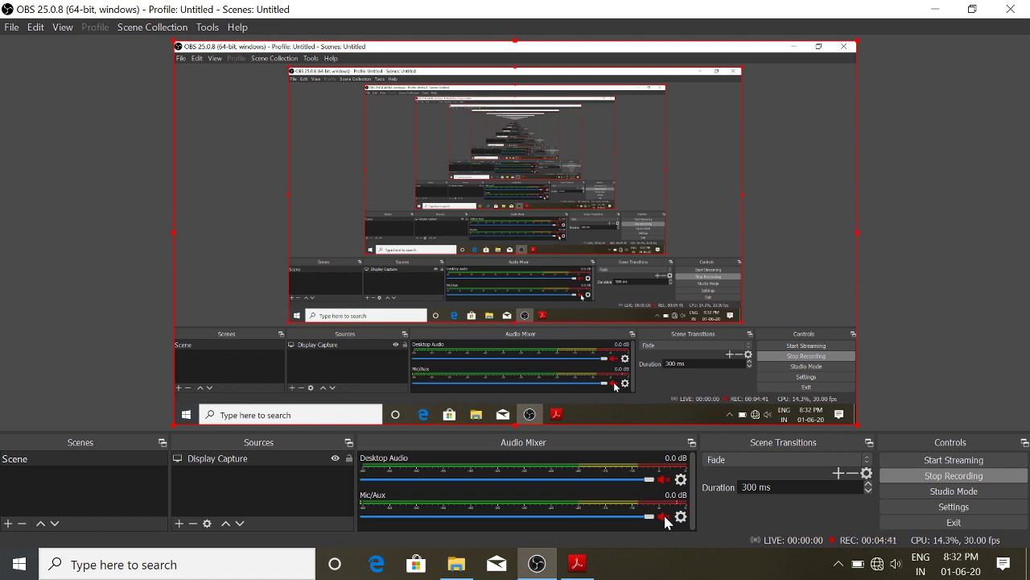
click(665, 518)
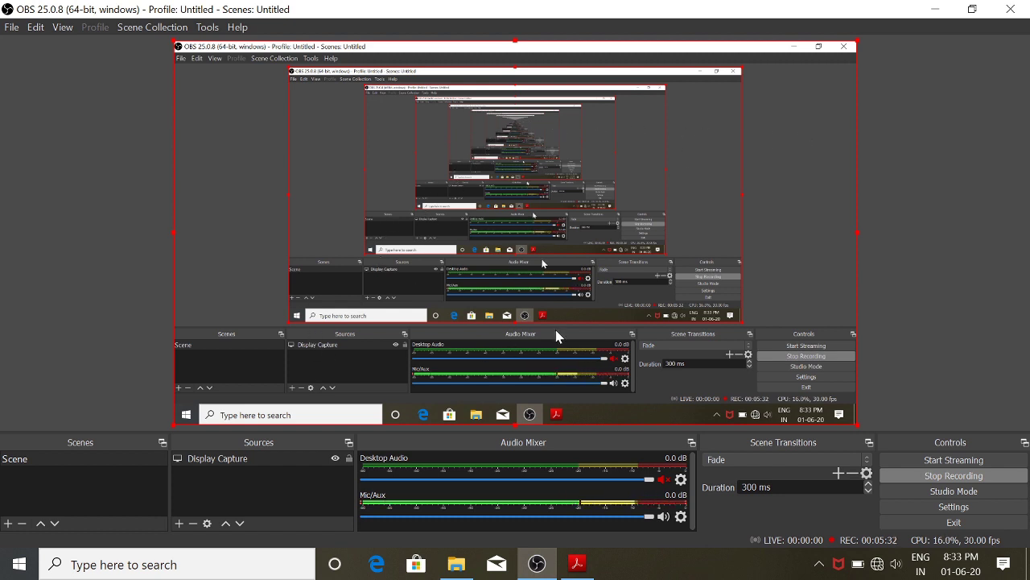
Add a new Video Capture Device source that uses the Integrated Webcam
click(179, 523)
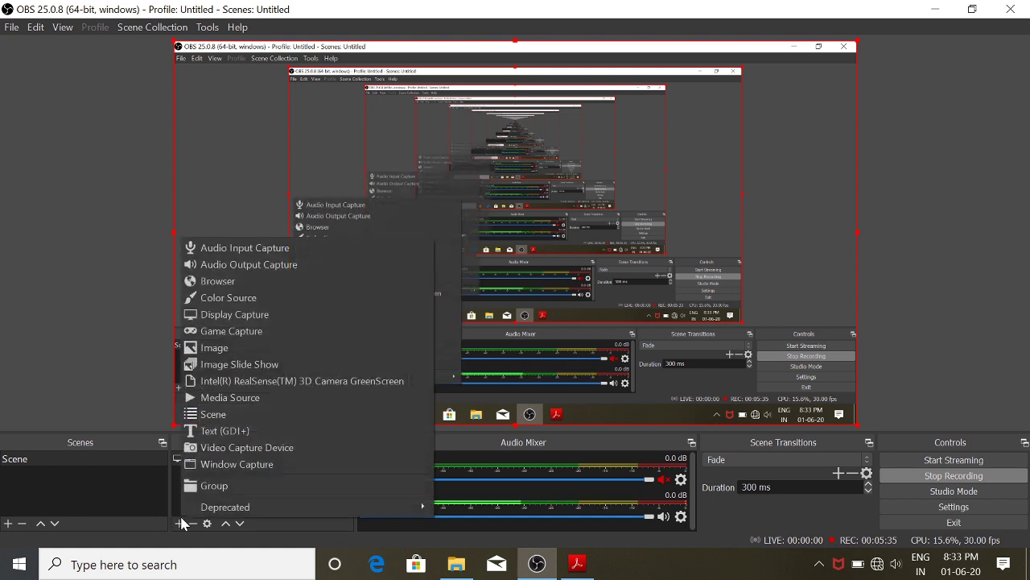
click(249, 448)
key(End)
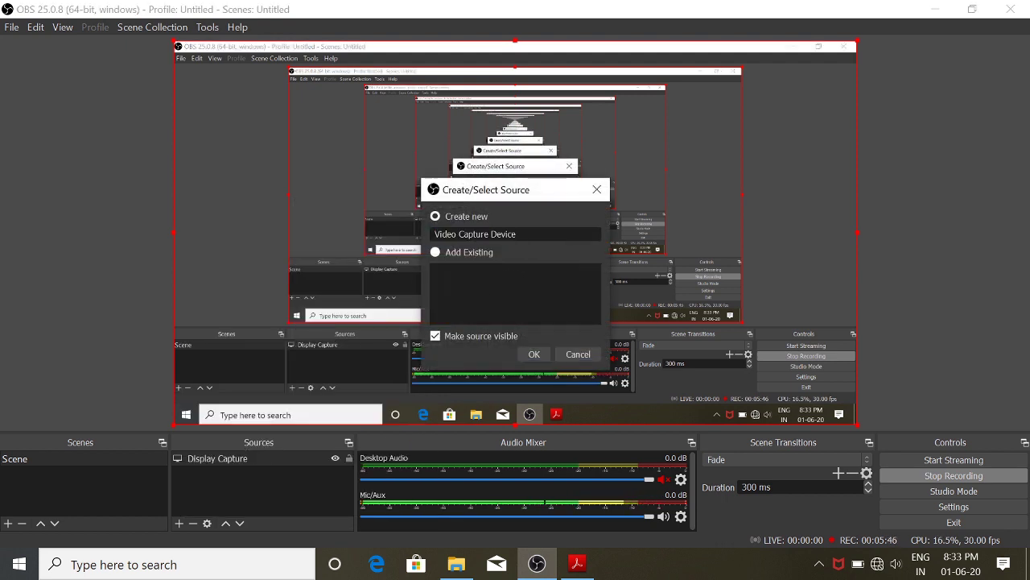
click(528, 351)
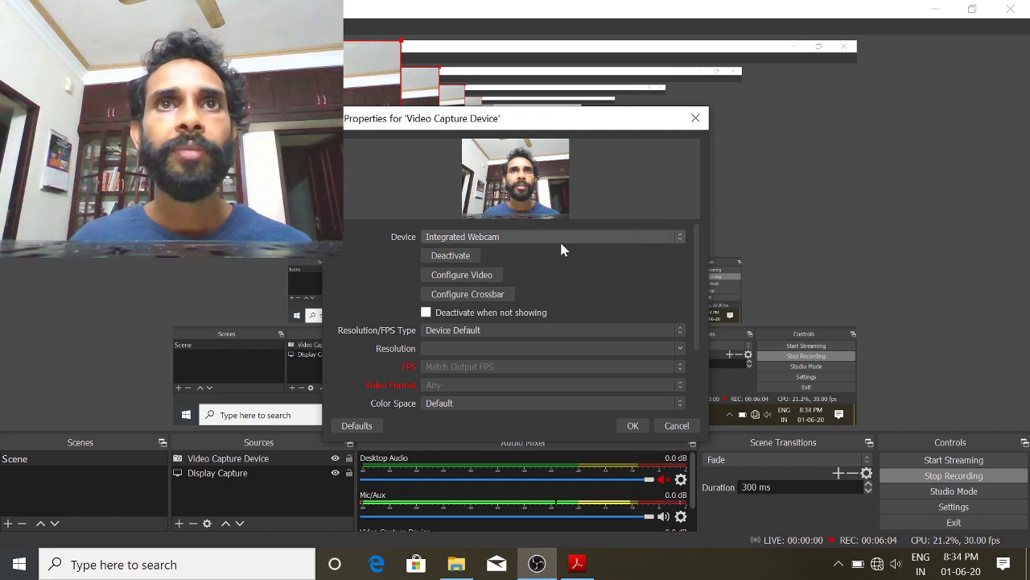
scroll(549, 368, down, 3)
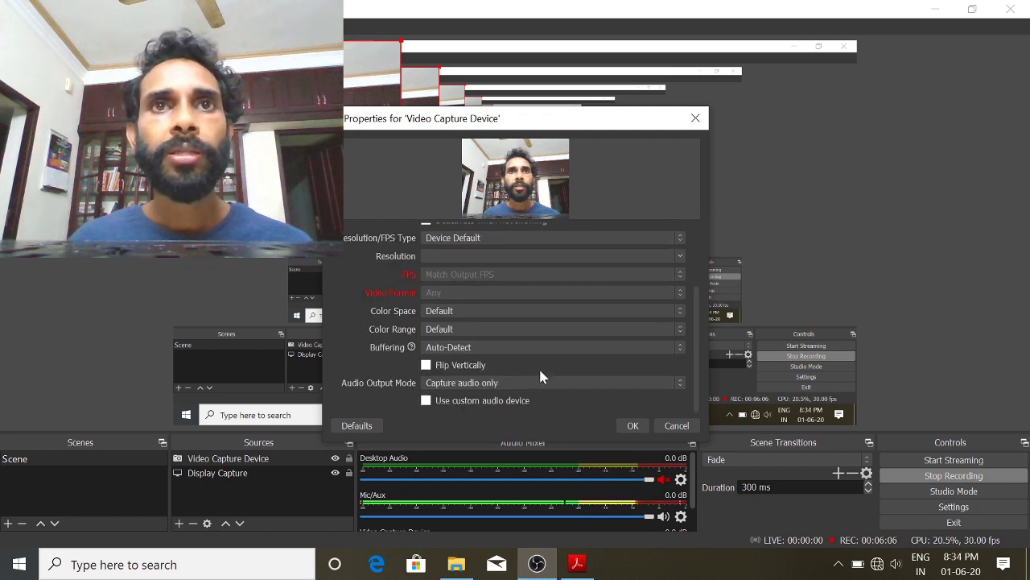
click(426, 366)
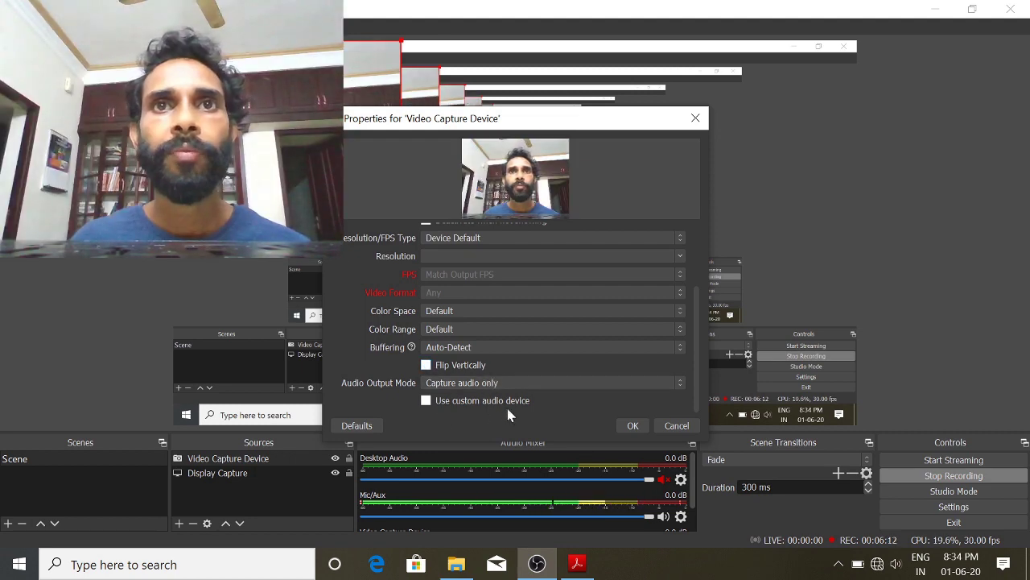
click(632, 425)
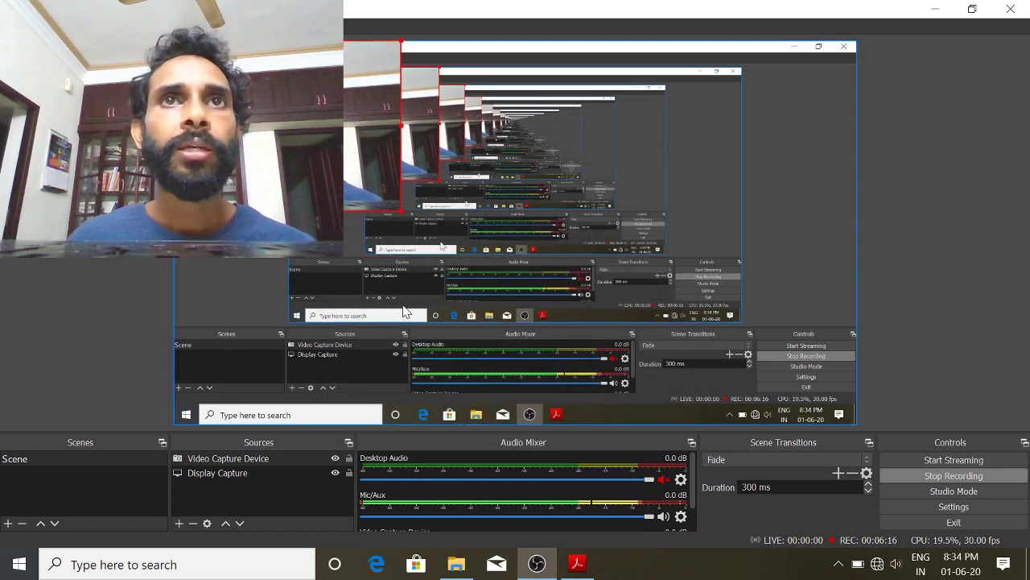
Move the Display Capture source above Video Capture Device in the source order
click(230, 475)
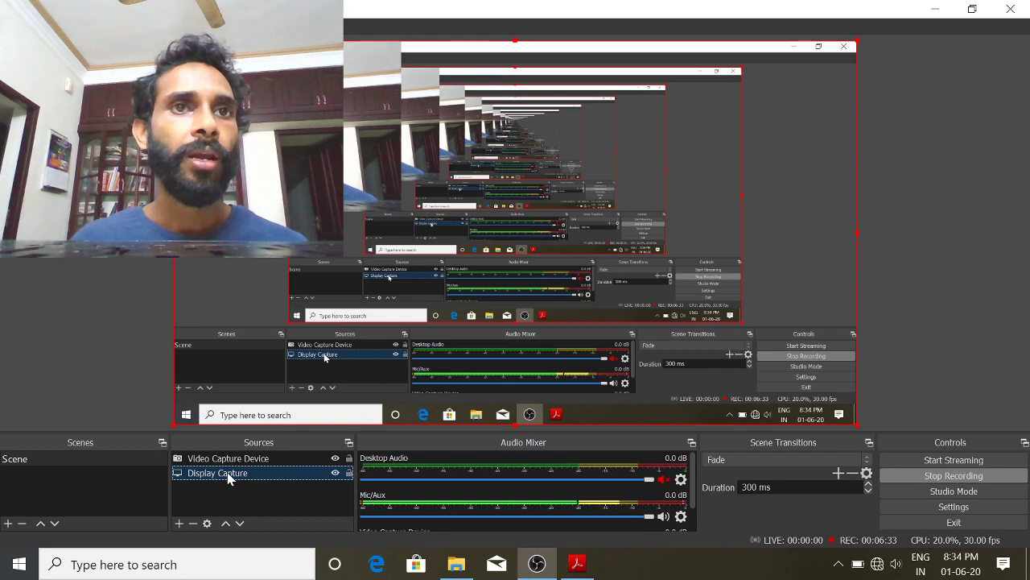
click(236, 461)
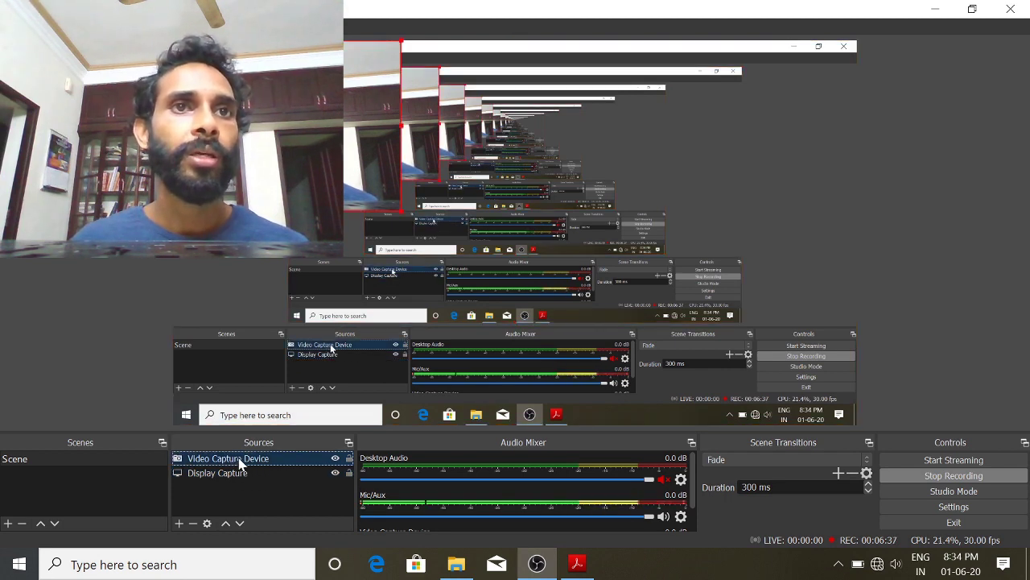
ctrl+click(235, 473)
drag(234, 471, 235, 455)
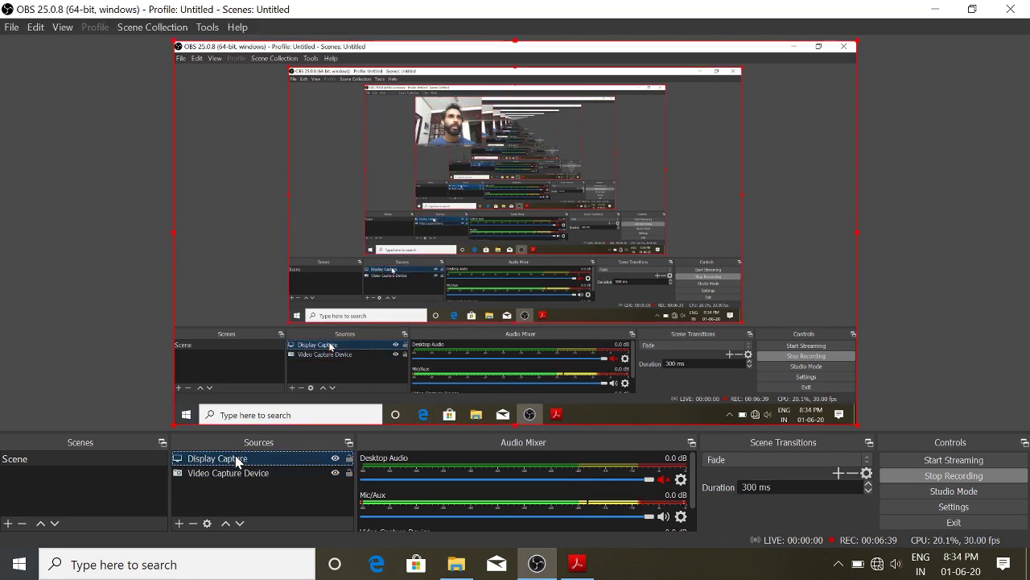
Restore Video Capture Device above Display Capture so the webcam overlays the screen
click(240, 476)
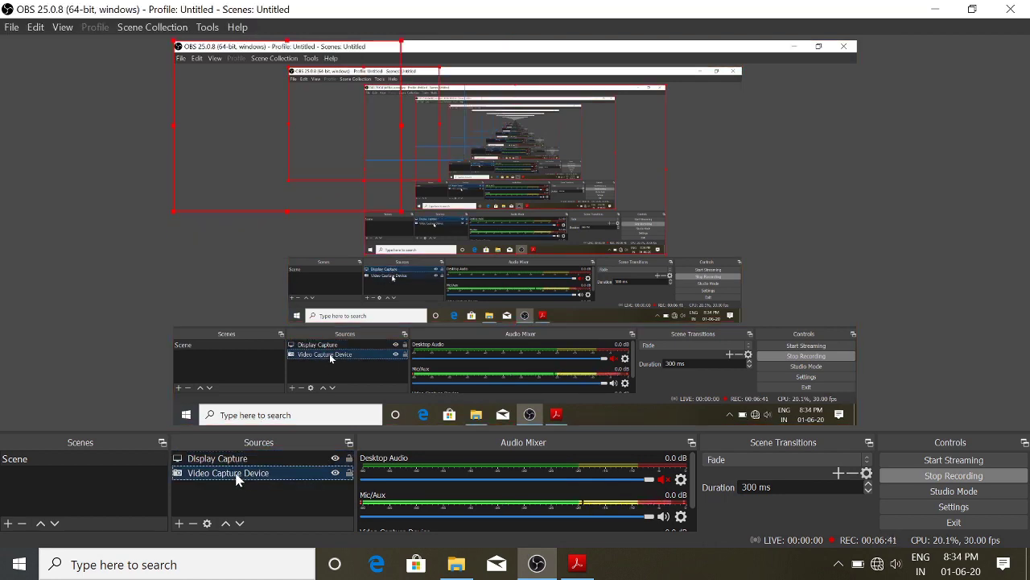
ctrl+click(231, 460)
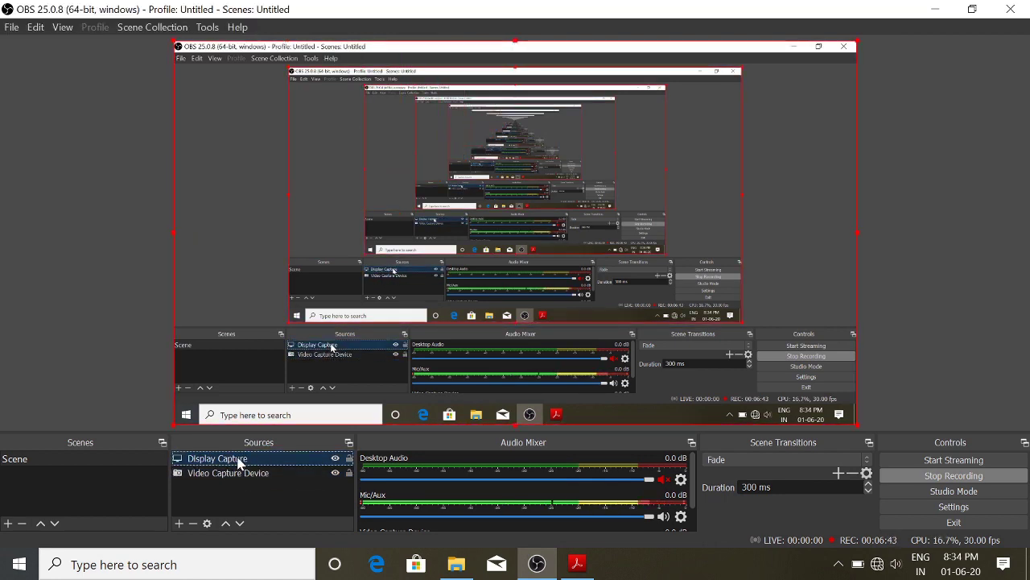
click(230, 460)
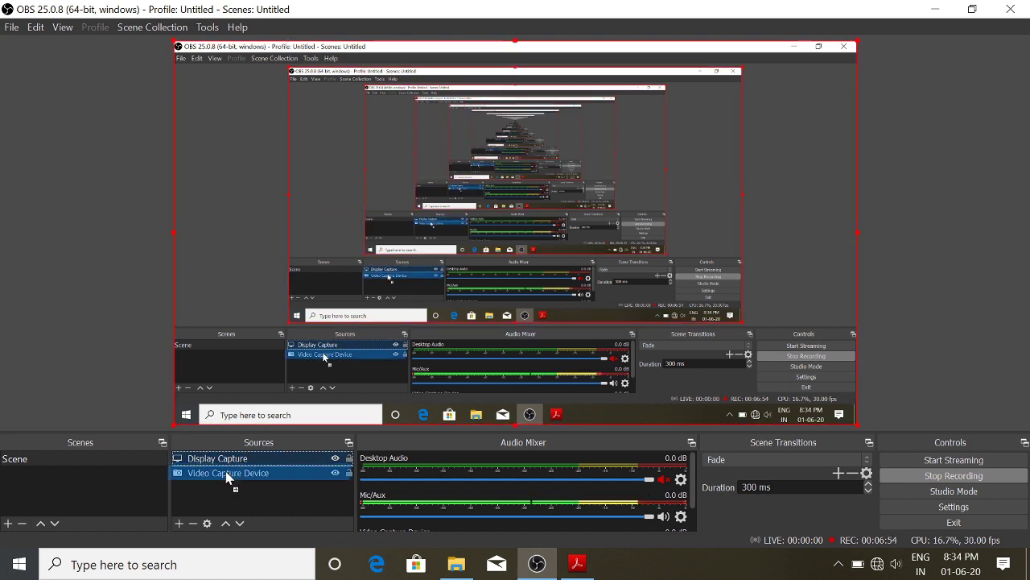
drag(229, 477, 232, 457)
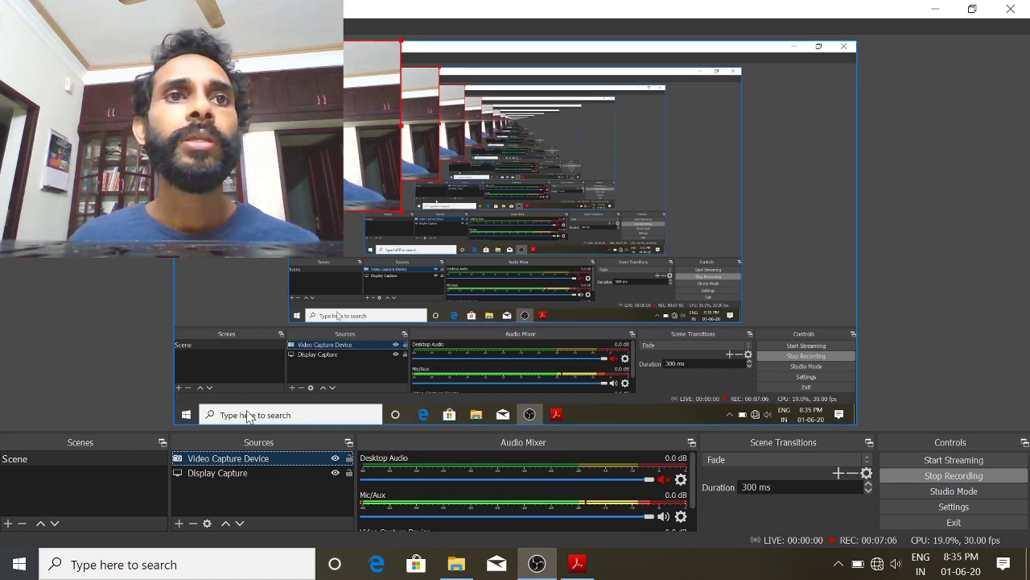
Move the webcam picture to the upper-right corner of the canvas and shrink it to roughly a quarter of the canvas width
drag(322, 121, 758, 91)
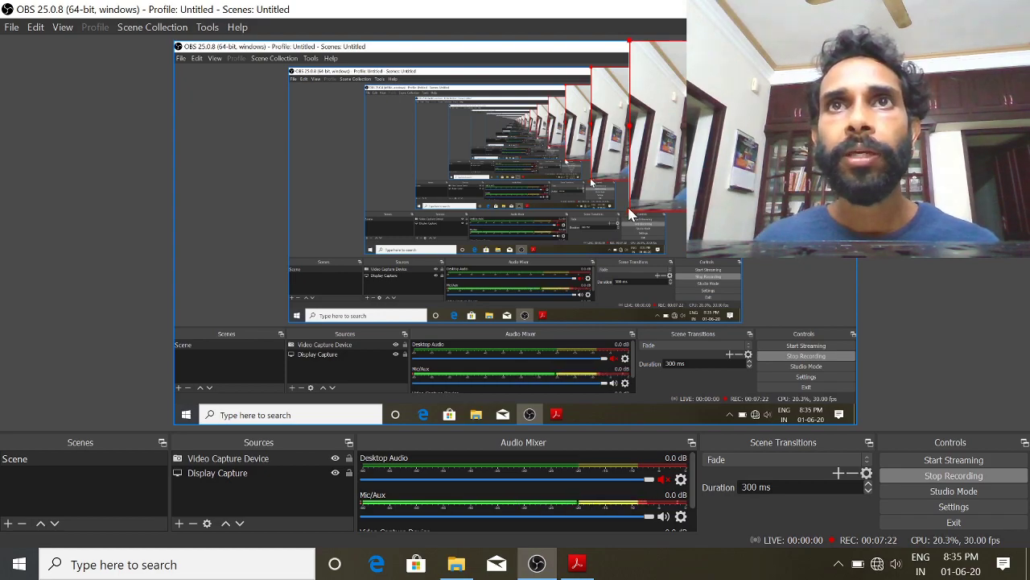
drag(631, 216, 703, 167)
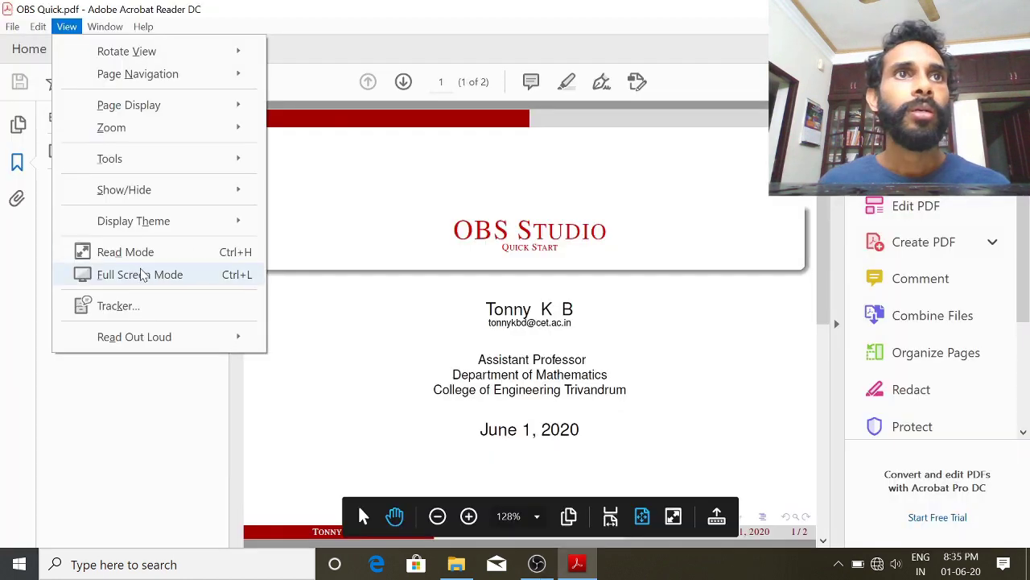
Switch to the OBS Quick PDF in Acrobat Reader, present it full screen beneath the webcam overlay, and exit full screen
click(141, 274)
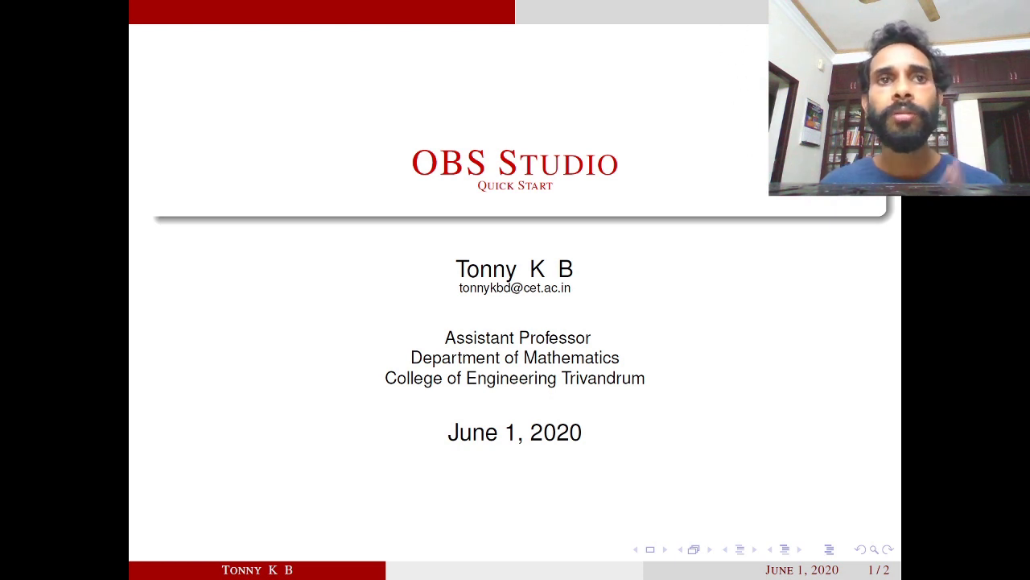
key(Escape)
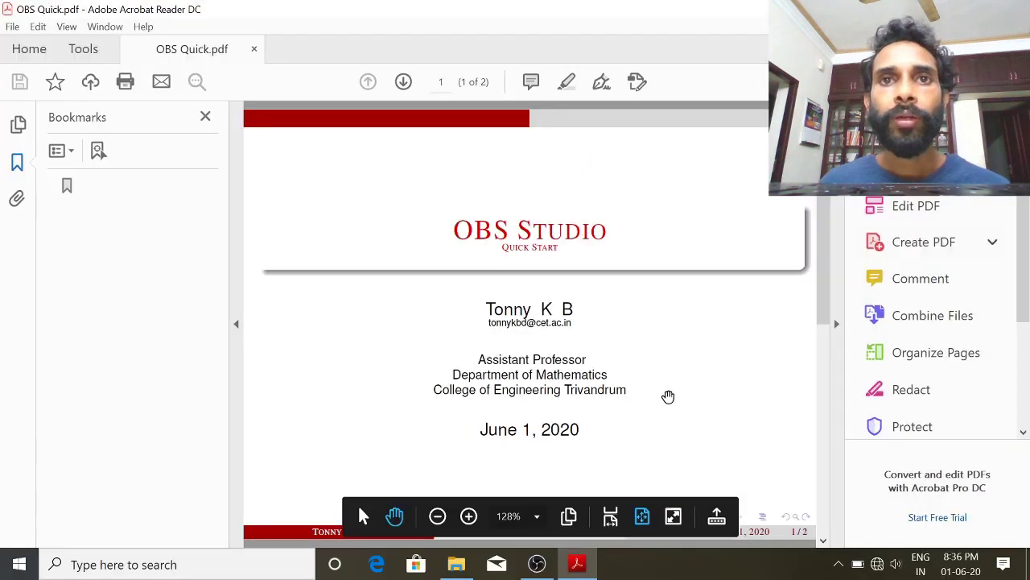
Switch back to OBS Studio and add a new visible Text (GDI+) source to the scene under its default name
click(537, 564)
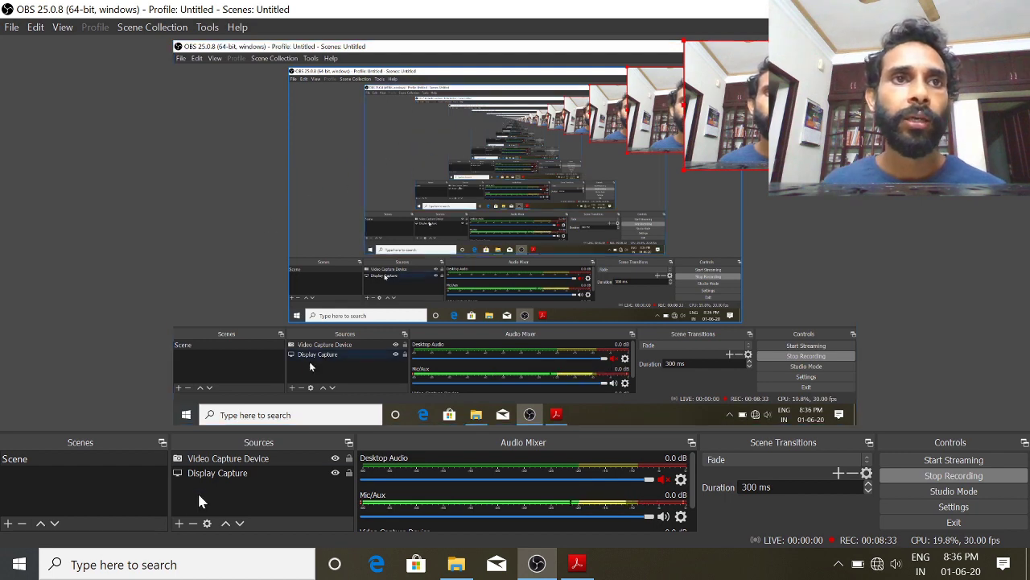
click(180, 524)
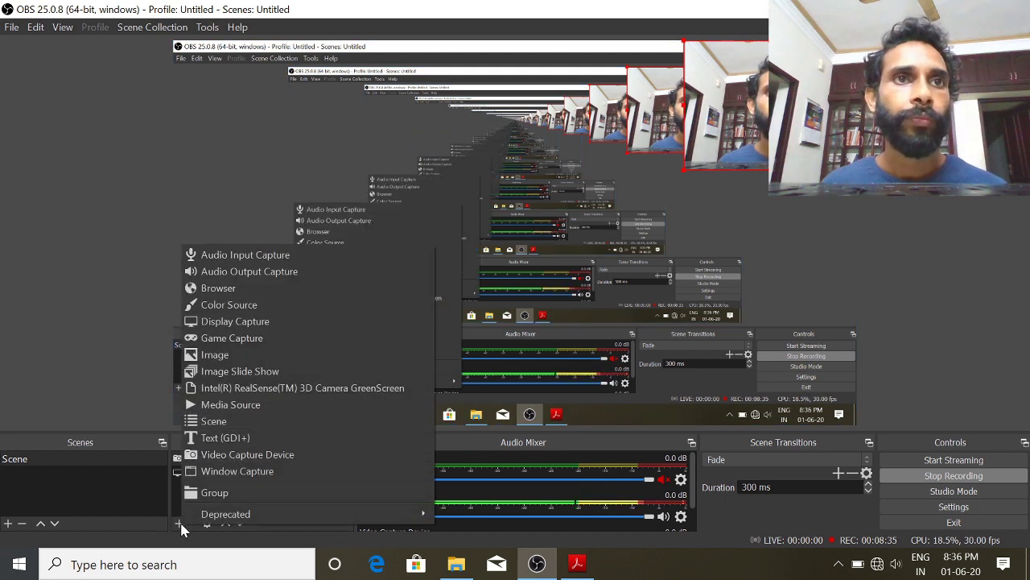
click(228, 439)
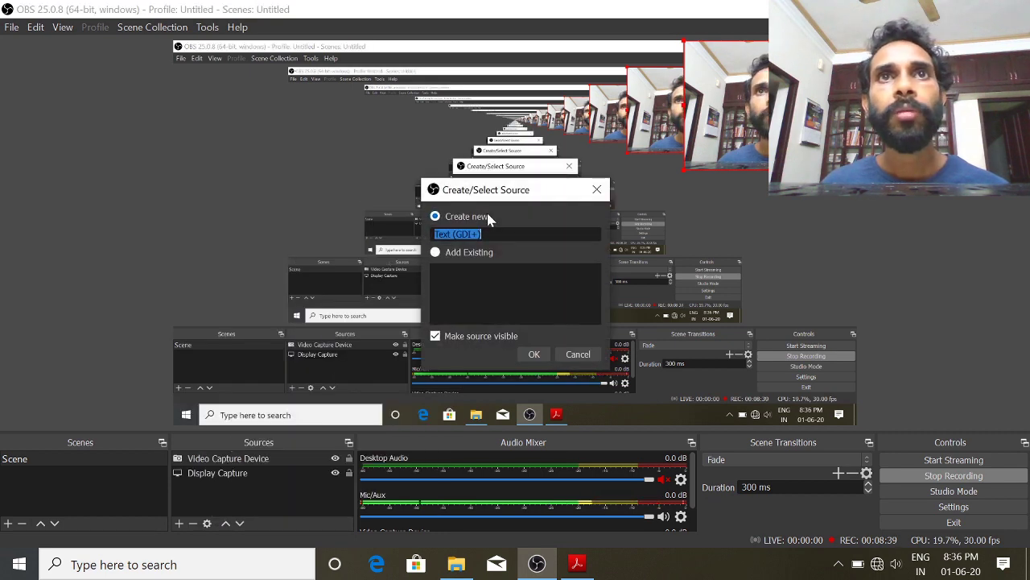
click(534, 357)
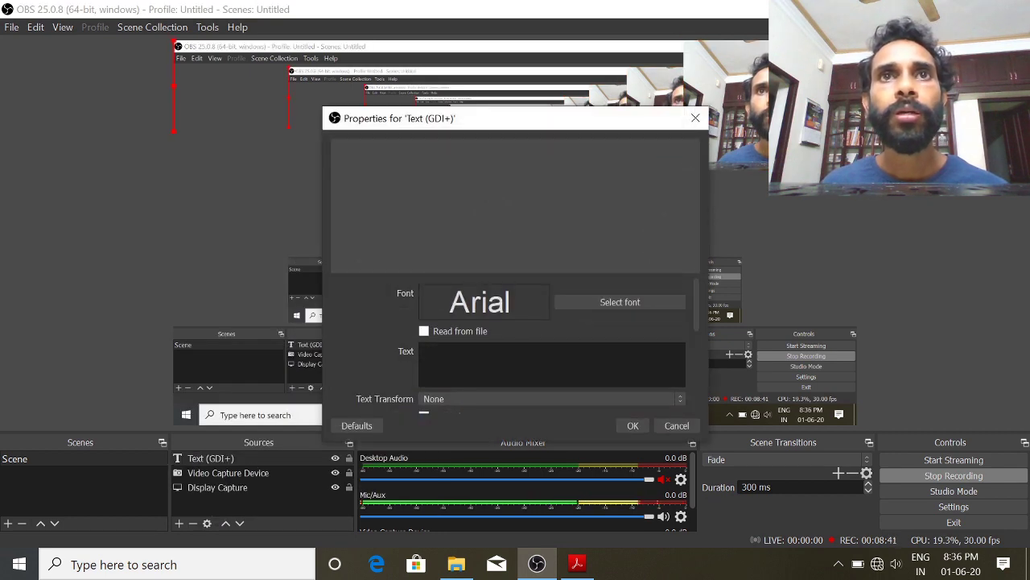
Set the text source's font to Algerian, Regular style, size 48
click(626, 306)
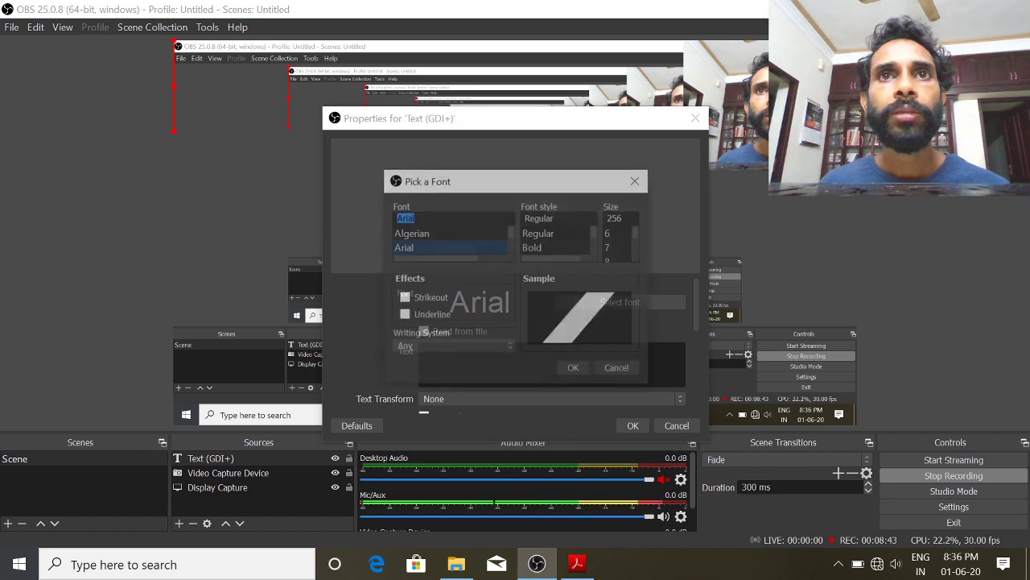
click(419, 237)
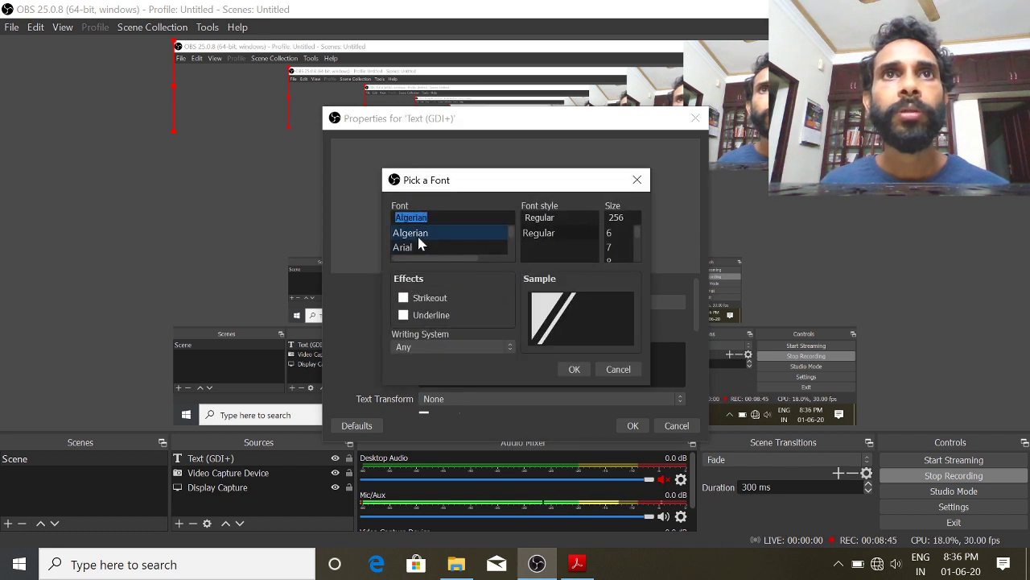
click(551, 233)
key(Tab)
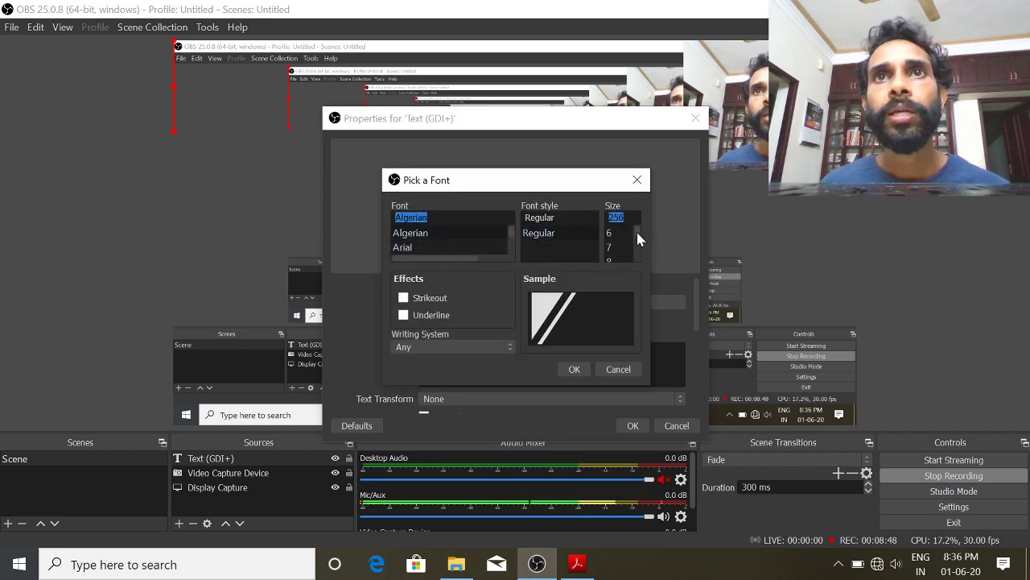
click(616, 253)
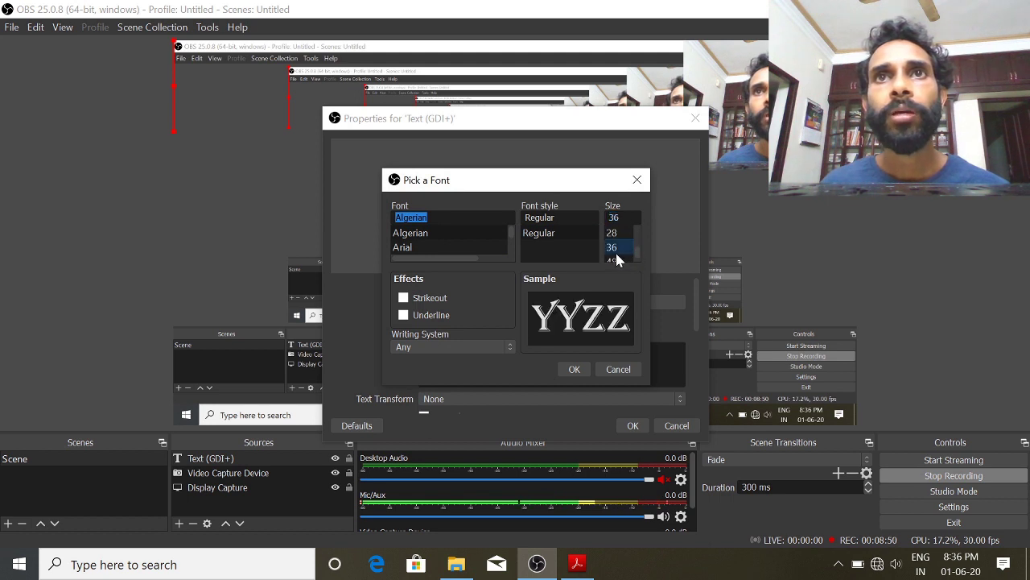
scroll(633, 256, down, 1)
click(613, 235)
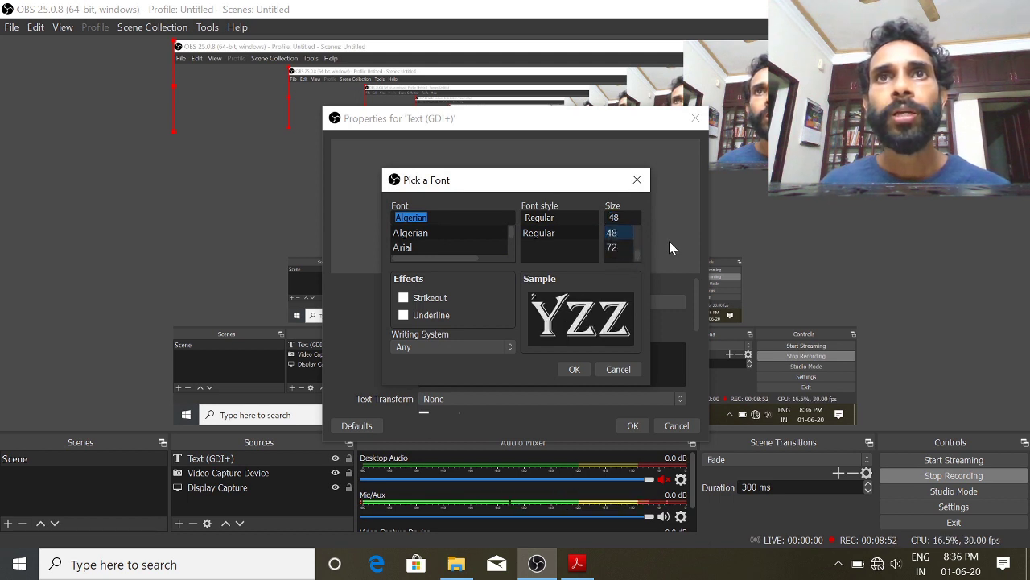
click(574, 368)
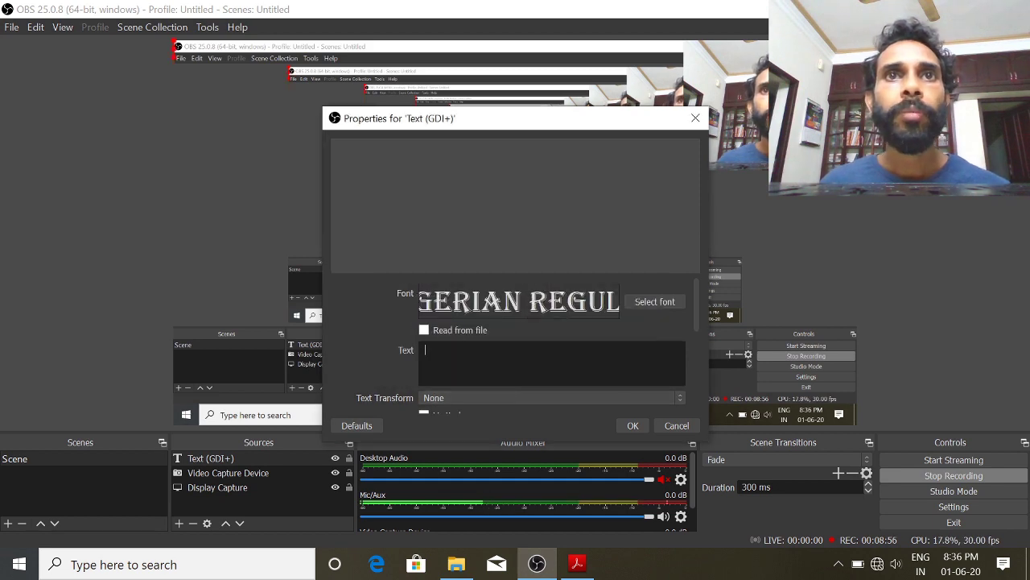
Enter "Mathematics" as the content of the text source
text(M)
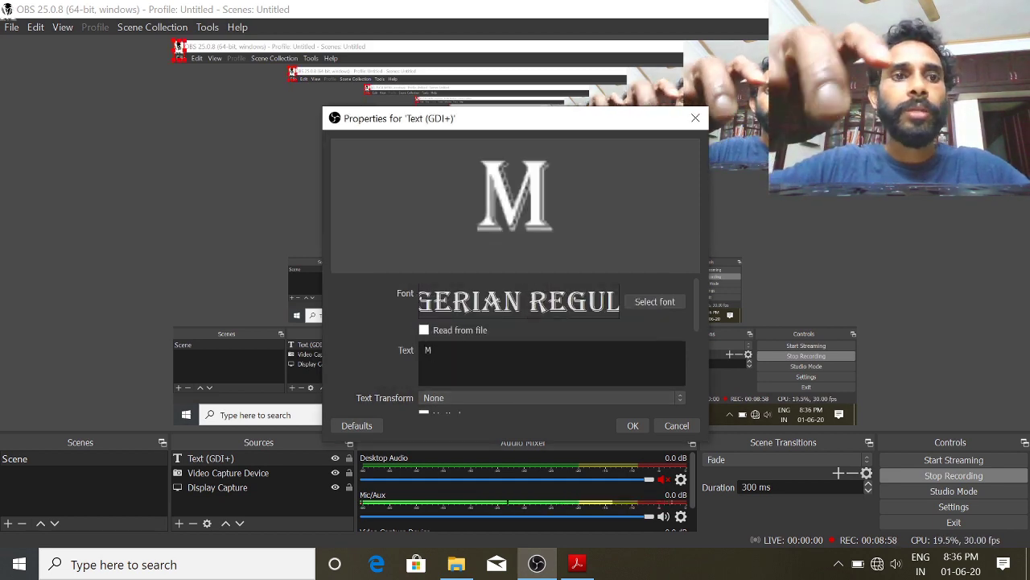
text(athemat)
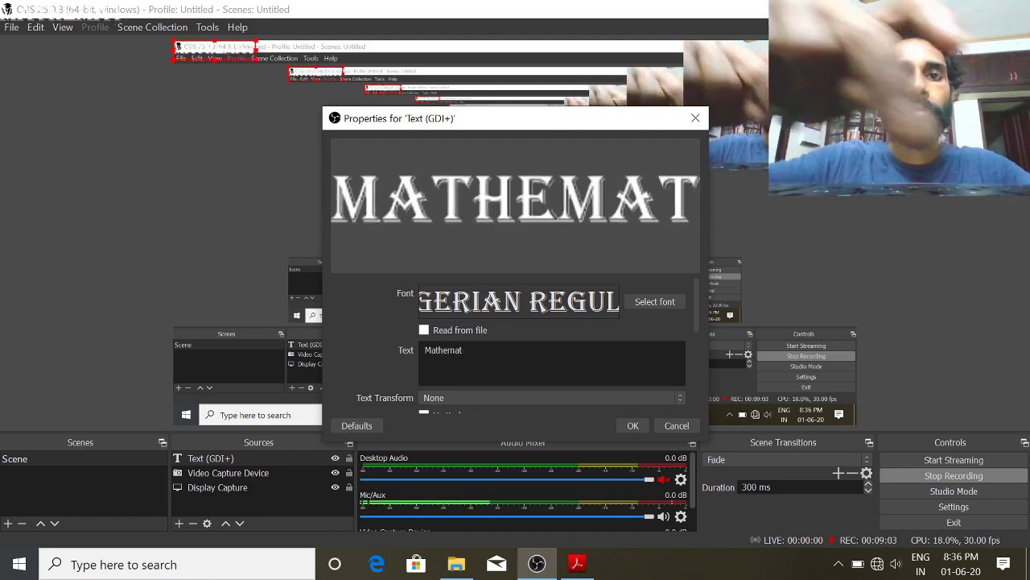
text(ics)
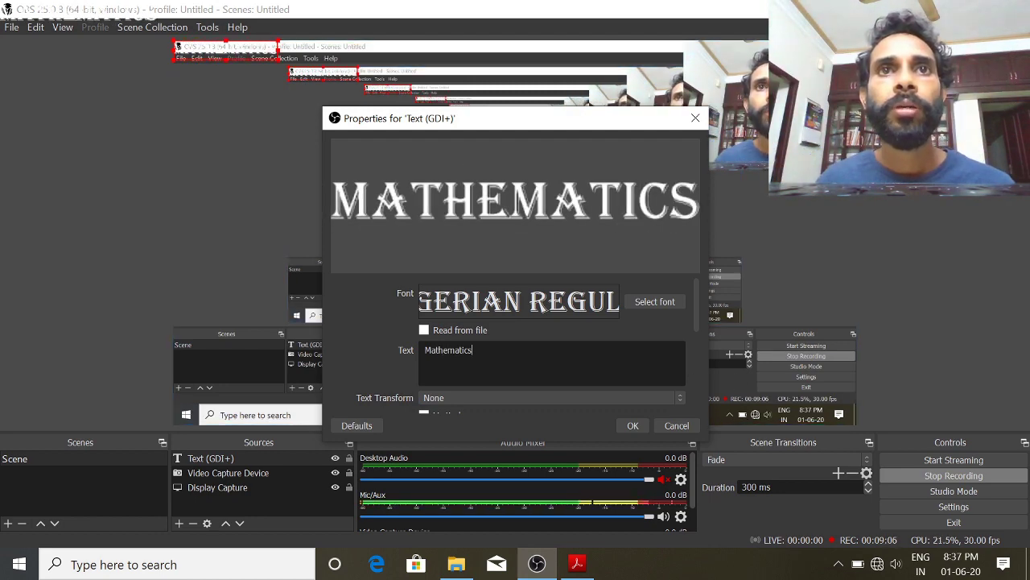
Color the text pink (#ff57bf) and reduce its opacity to 62%
scroll(551, 354, down, 4)
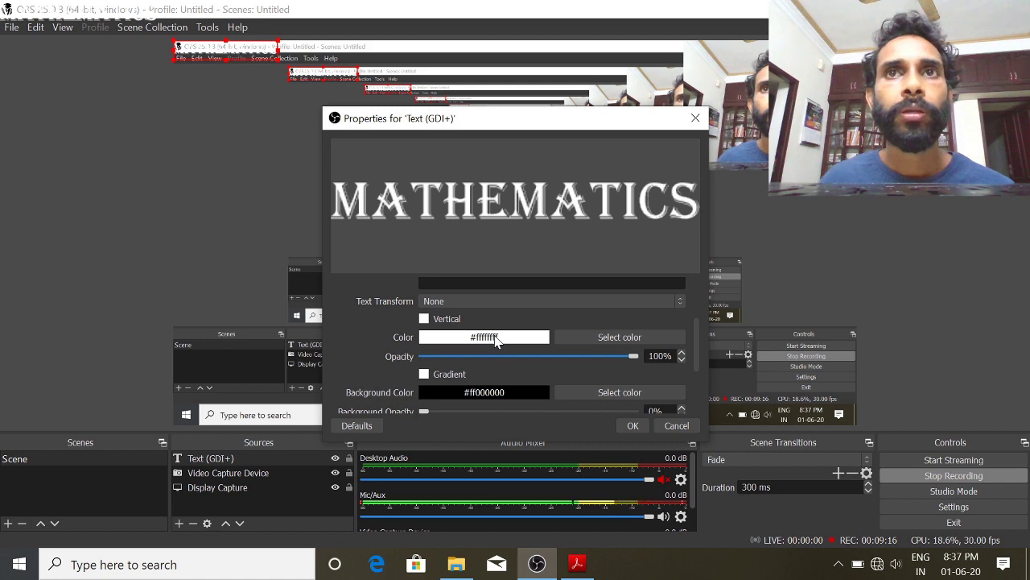
click(618, 338)
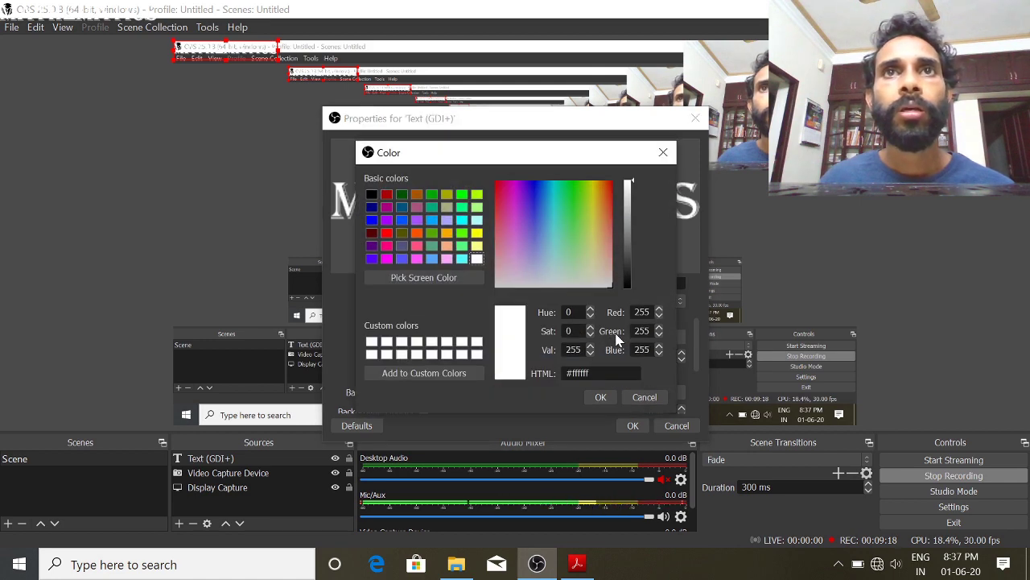
click(508, 217)
click(599, 397)
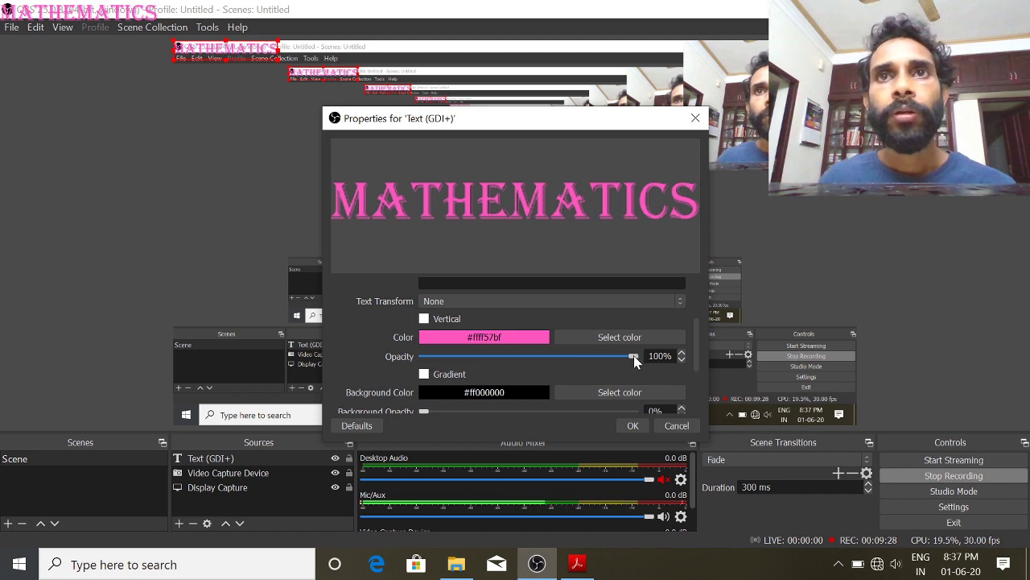
drag(633, 355, 555, 357)
Try a background opacity of 77% behind the text and return it to 0%
scroll(556, 357, down, 2)
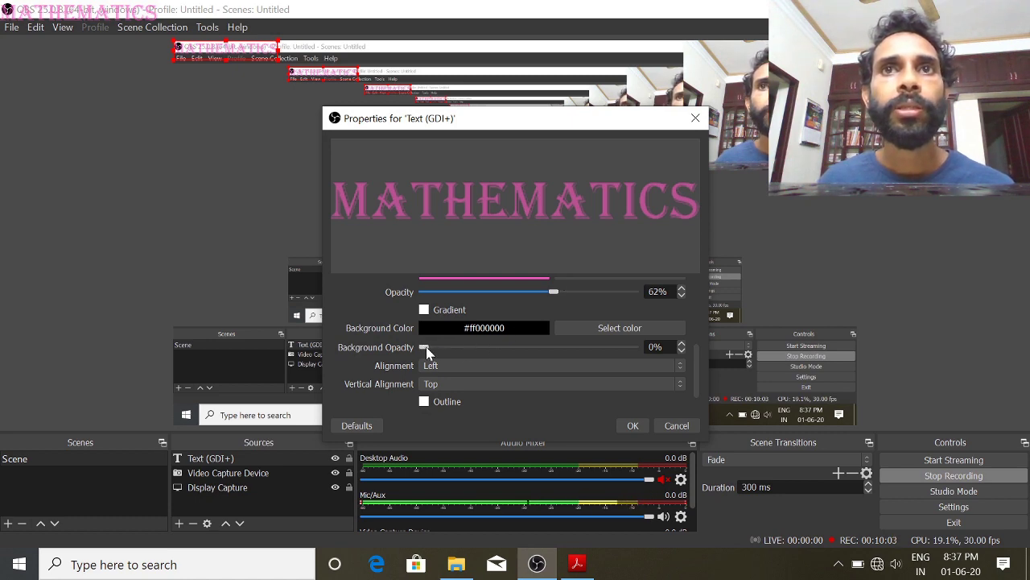
drag(427, 353, 587, 361)
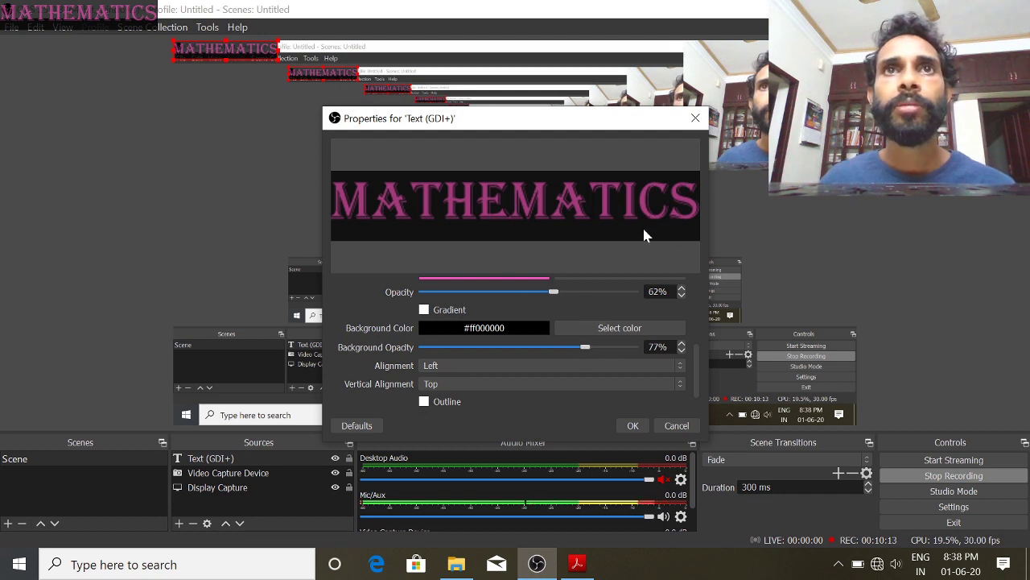
drag(584, 348, 412, 345)
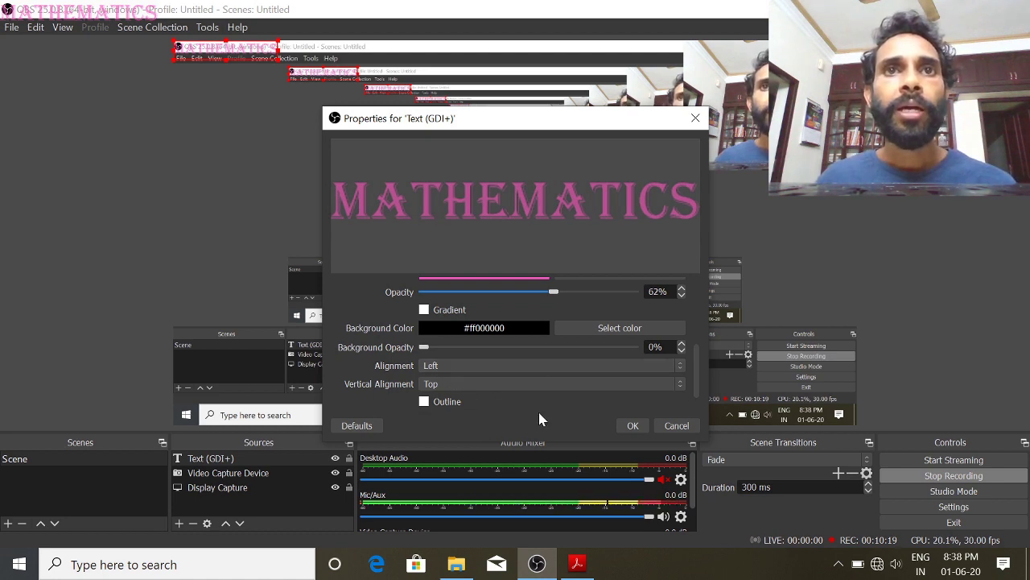
Try an outline on the text and switch it off again
scroll(538, 409, down, 2)
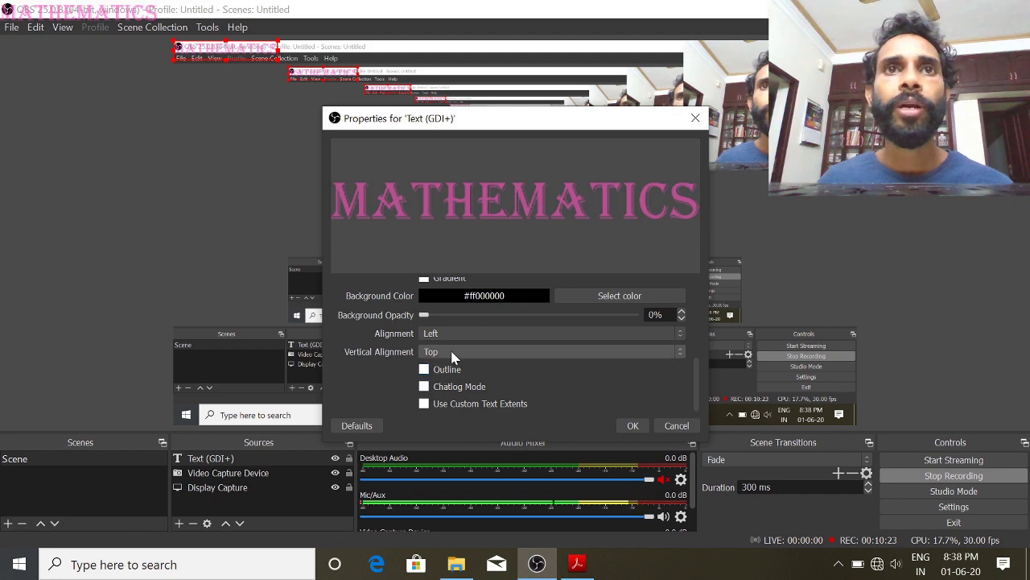
click(424, 369)
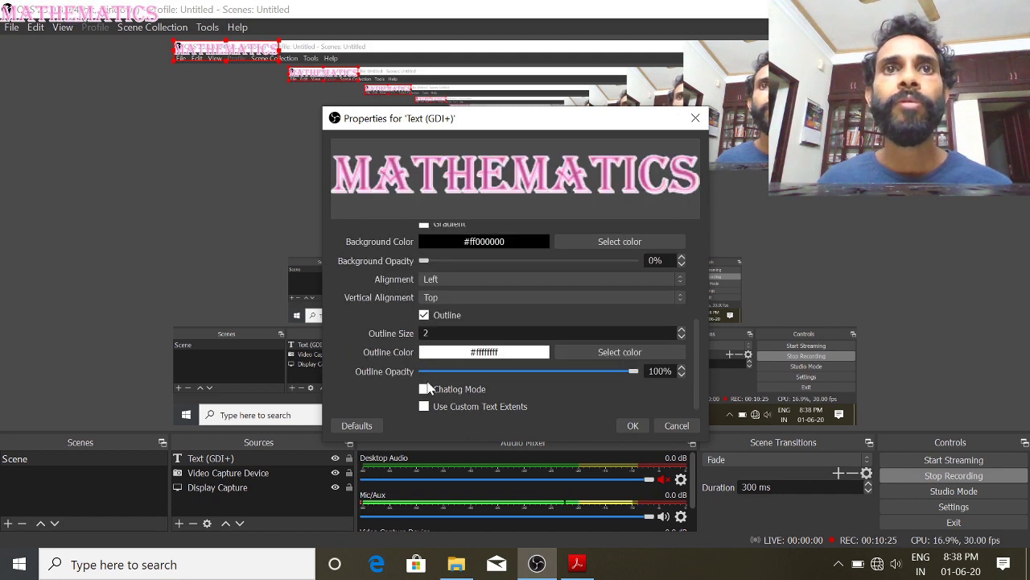
click(425, 315)
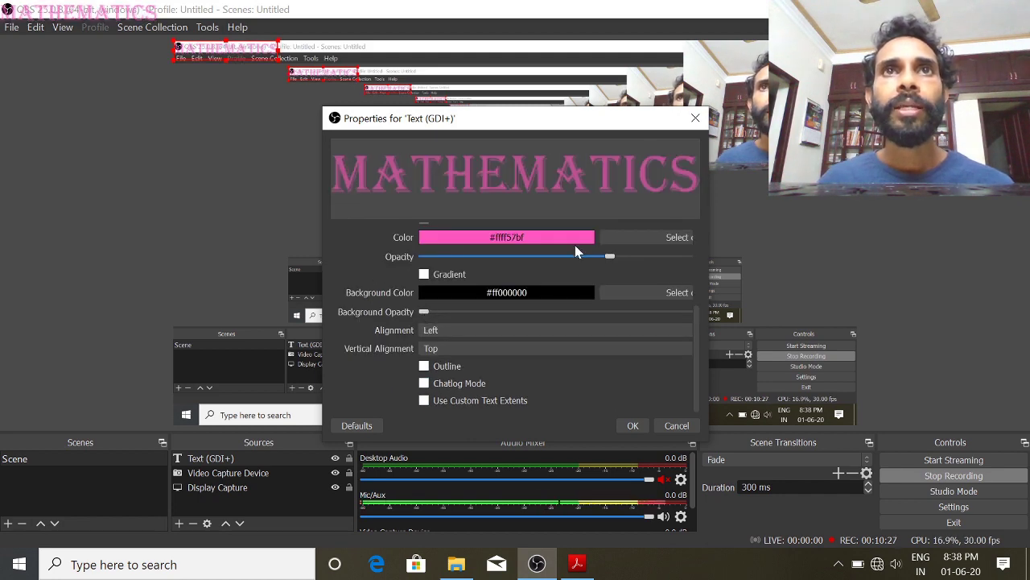
Accept the text properties and move the Mathematics text down to the canvas's left side, about a third of the way from the top
click(633, 426)
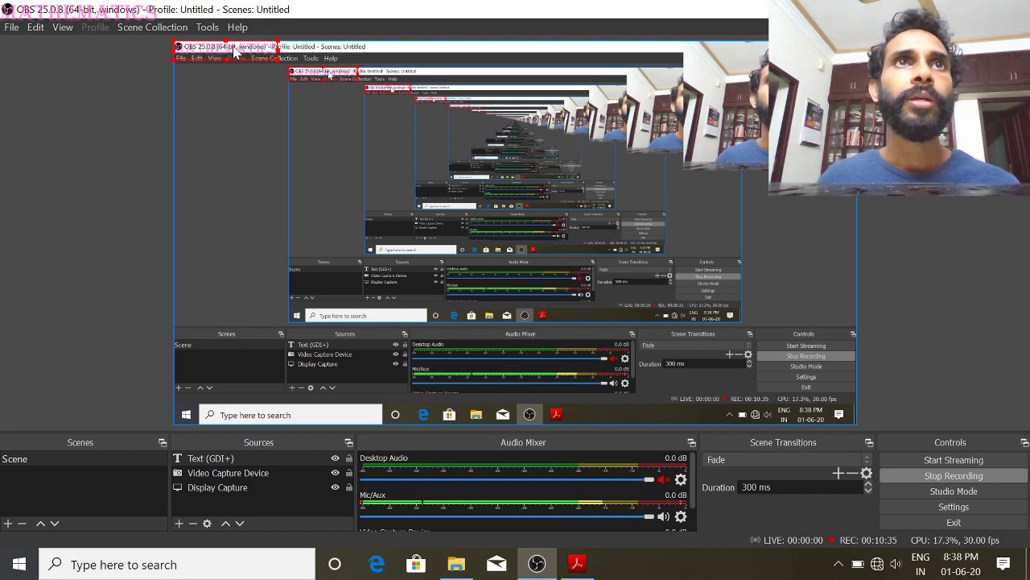
drag(235, 50, 269, 182)
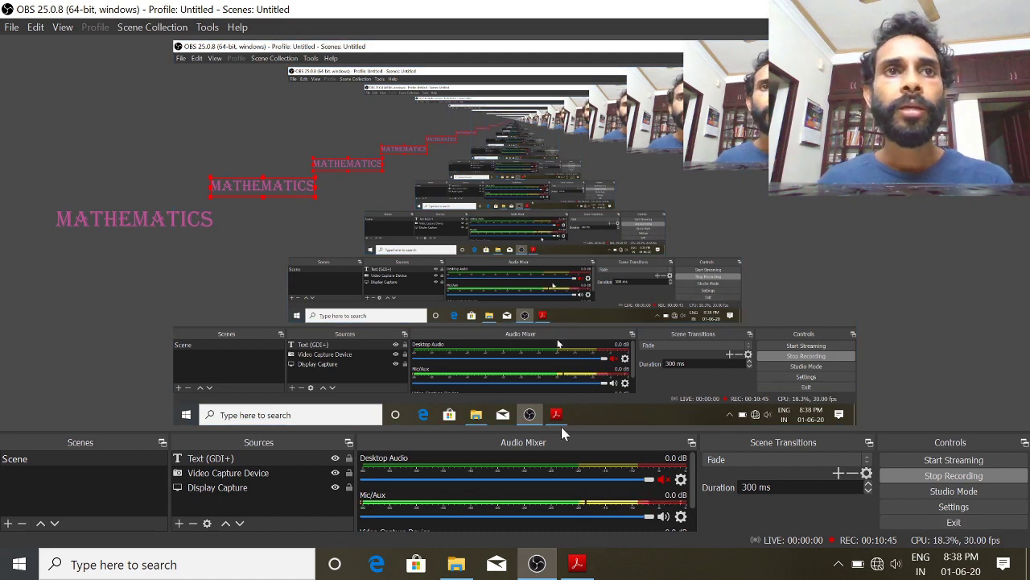
Switch to the OBS Quick PDF in Acrobat Reader, view it full screen beneath the text and webcam overlays, and exit full screen
click(577, 564)
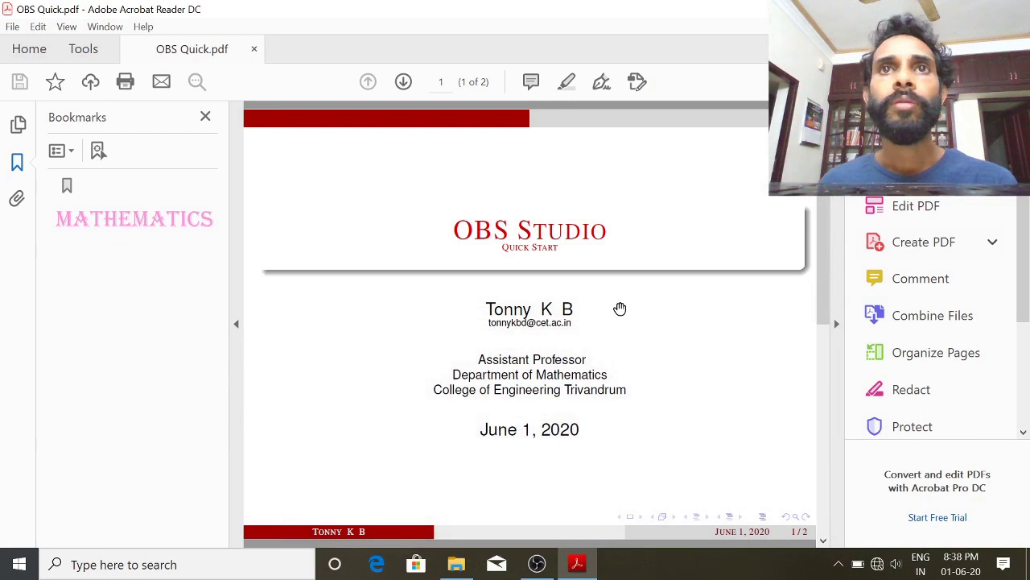
key(ctrl+l)
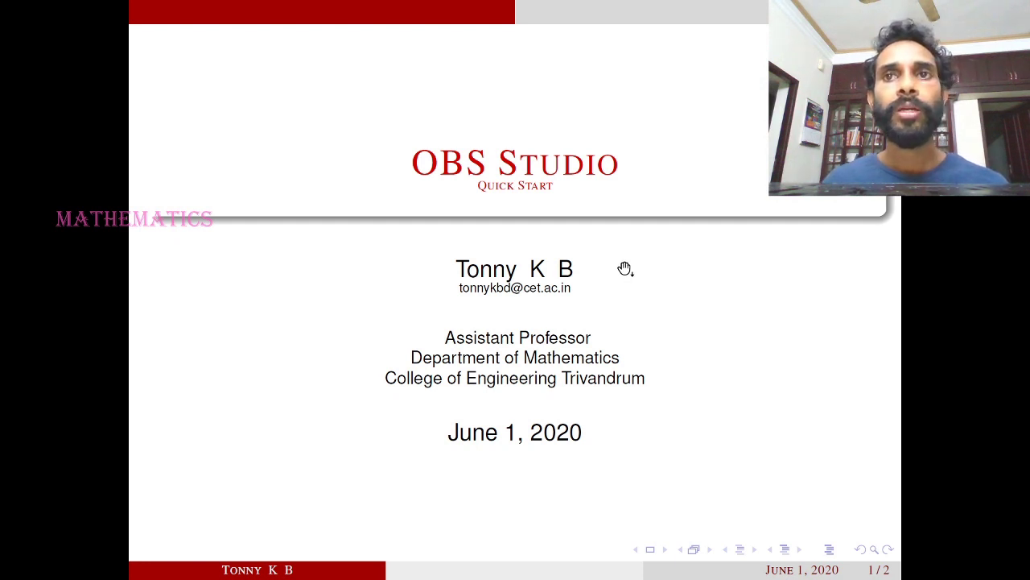
key(Escape)
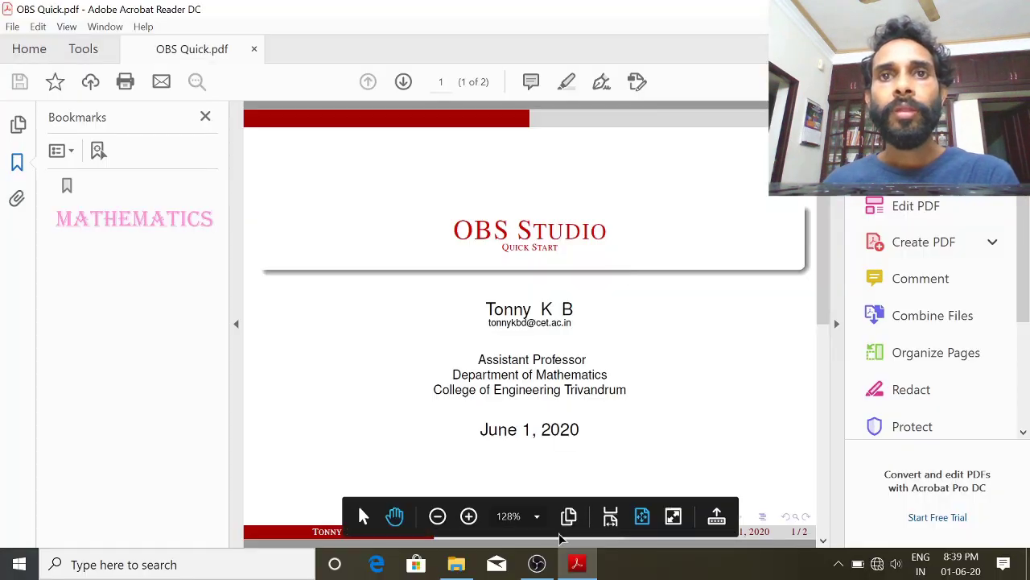
Switch back to OBS Studio, review the recording path, quality and format in the Output settings, and close the settings
click(537, 564)
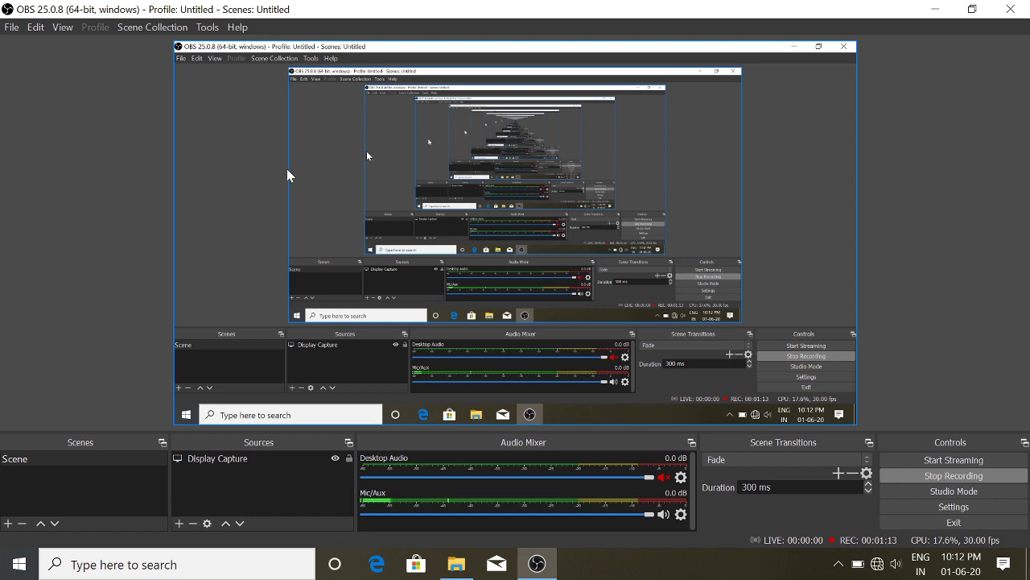
click(12, 27)
click(21, 84)
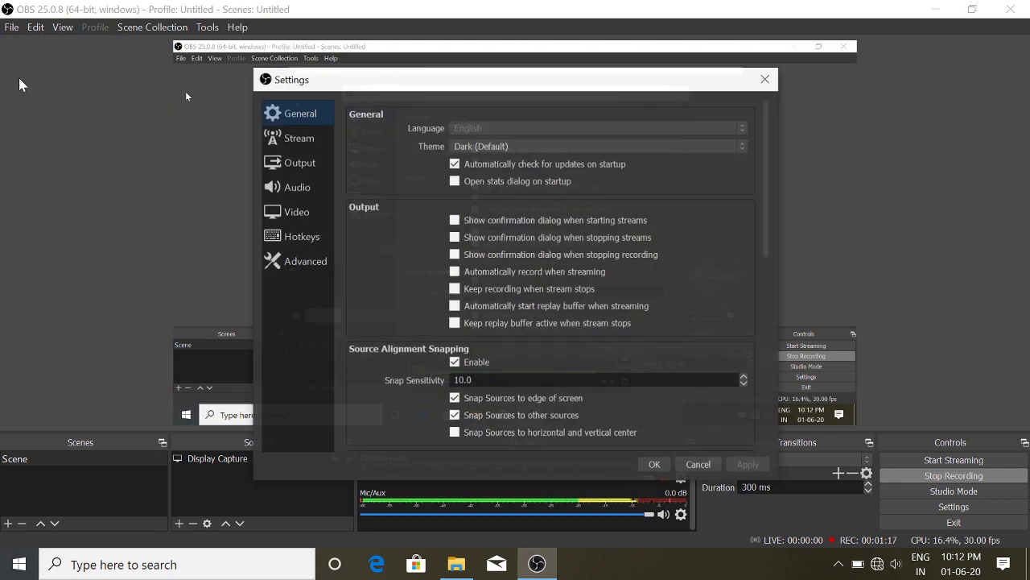
click(297, 166)
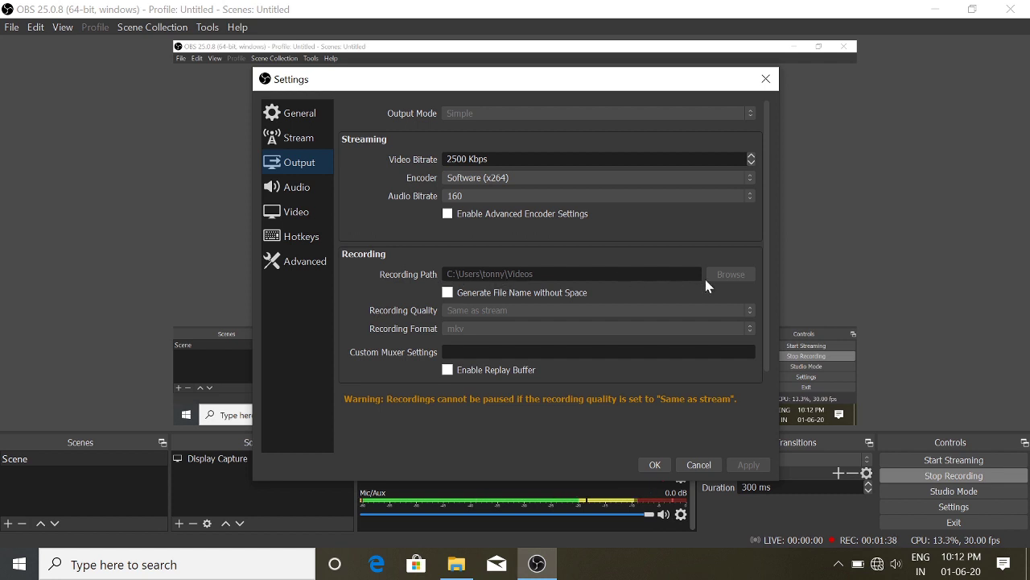
click(654, 465)
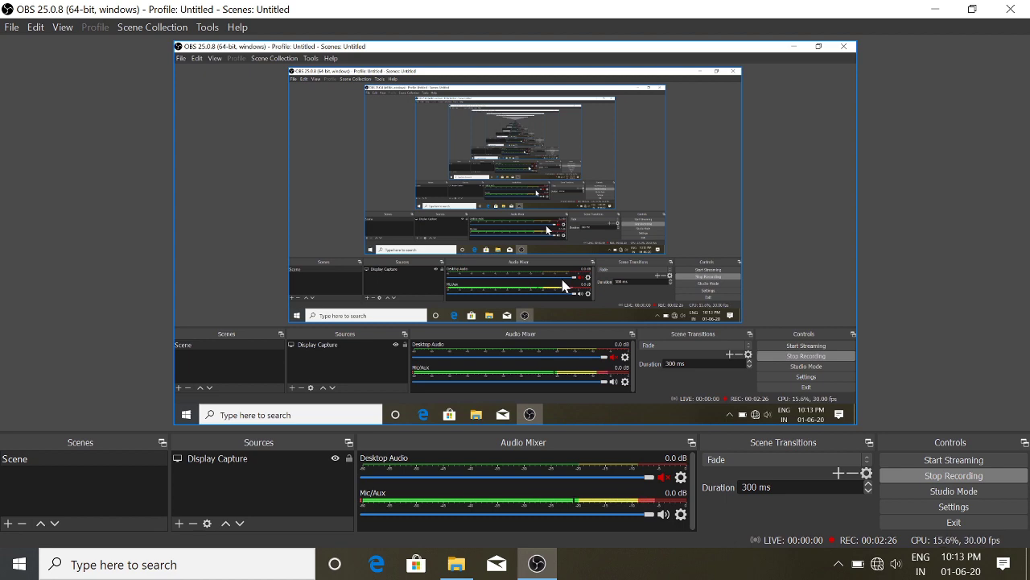